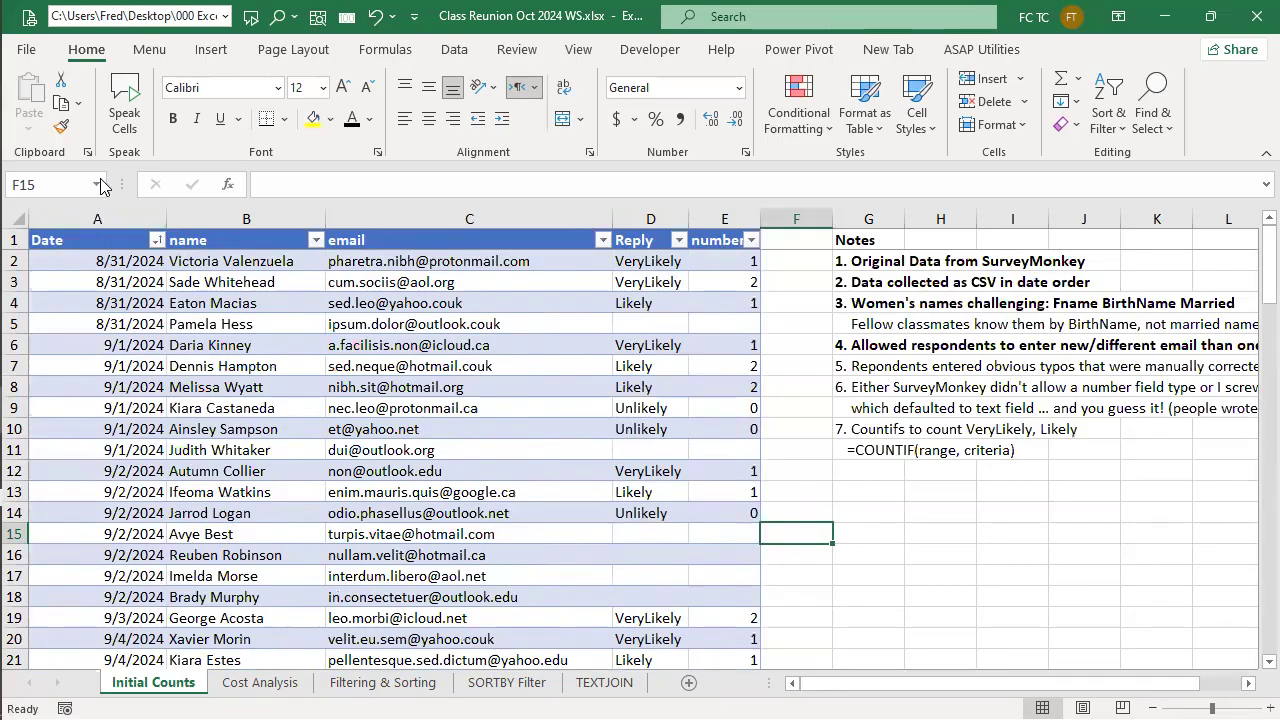
# Go to the named table Survey from a cell inside the survey data on the Initial Counts sheet
pyautogui.click(209, 50)
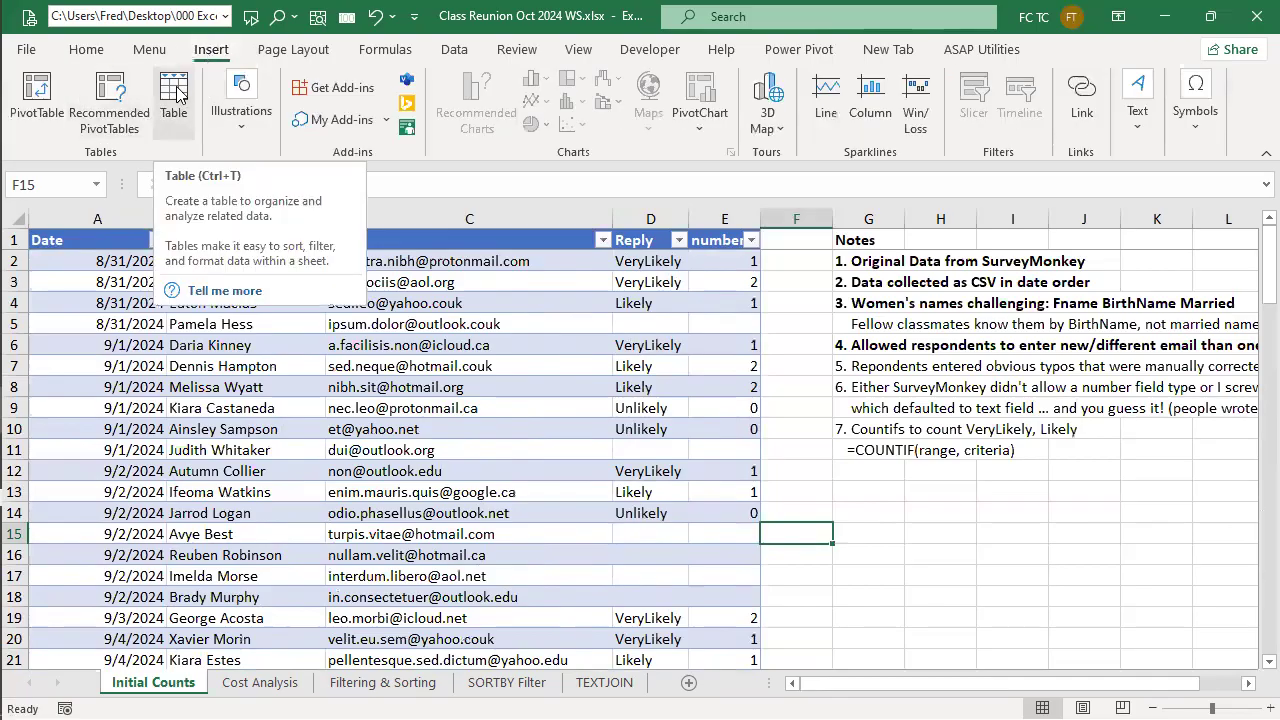
pyautogui.click(175, 388)
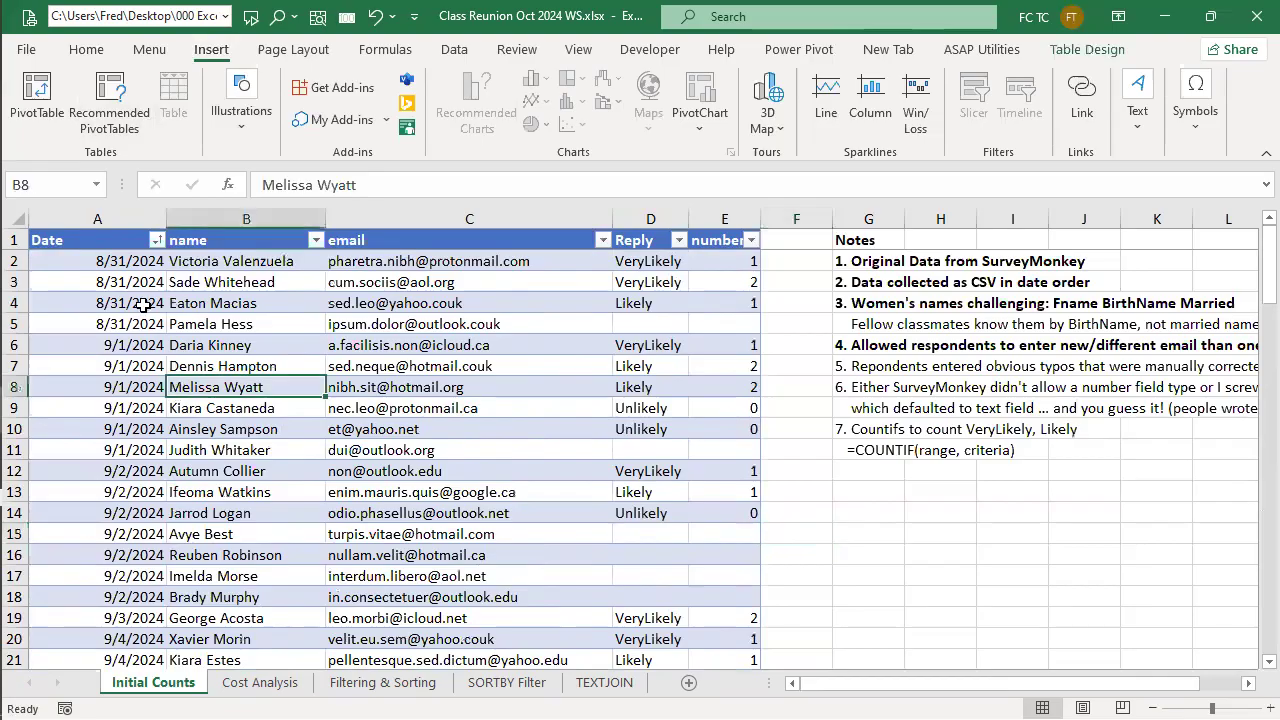
pyautogui.click(98, 185)
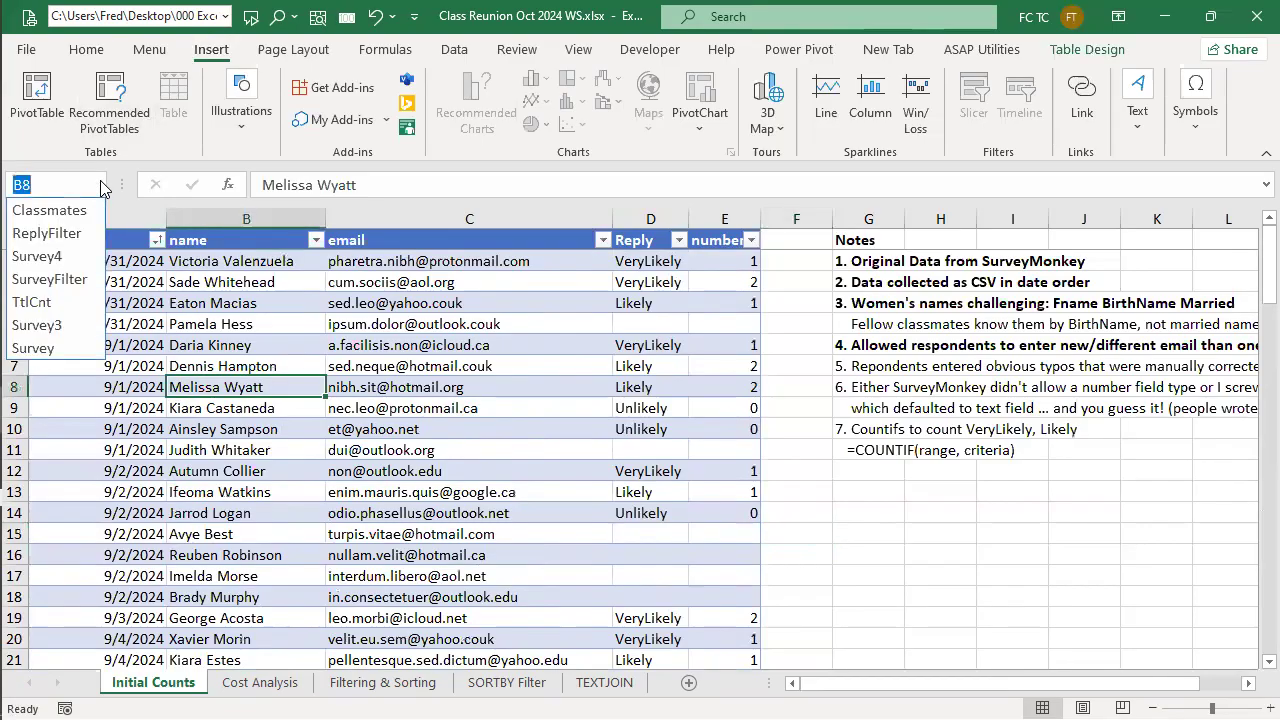
pyautogui.press('Escape')
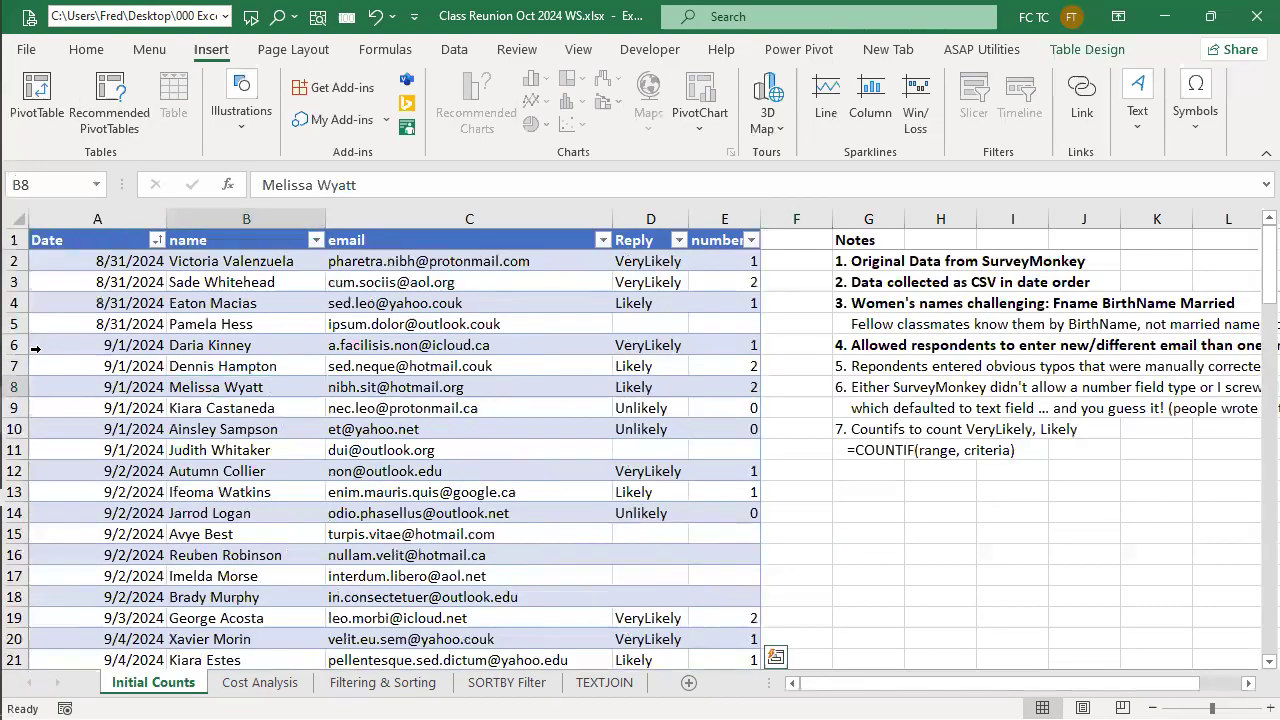
pyautogui.press('Return')
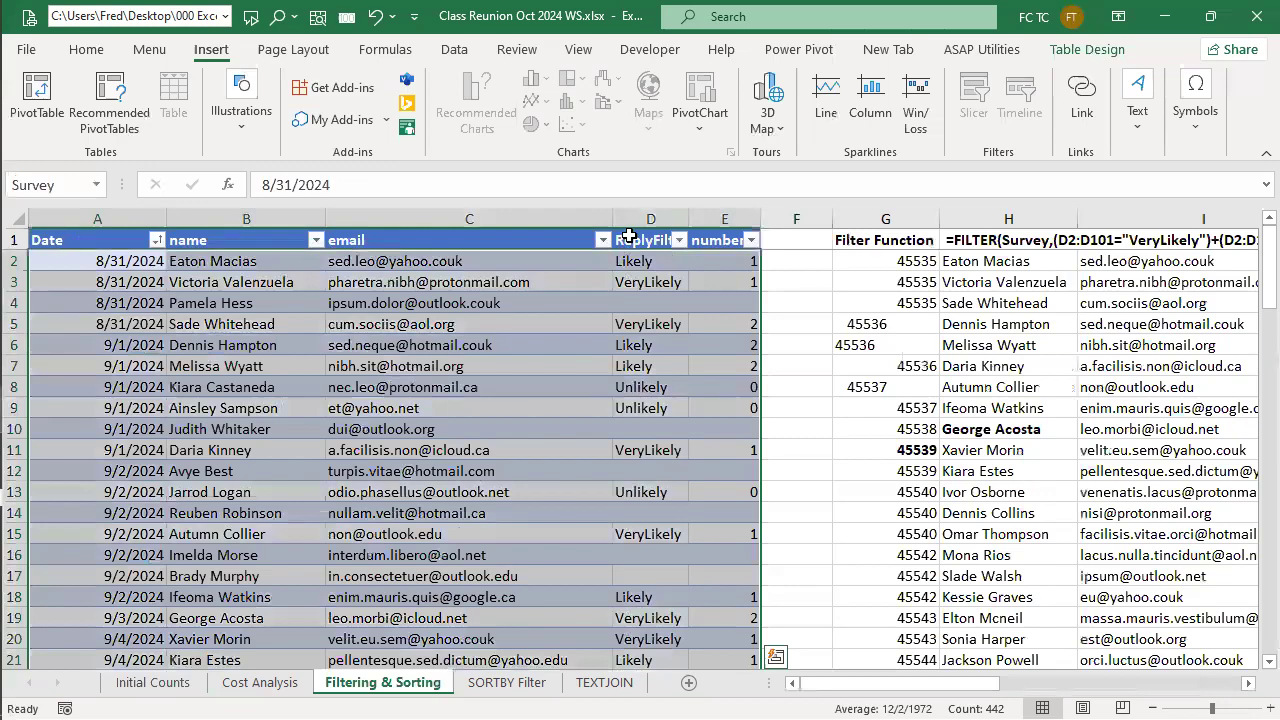
# Examine the extent of the Survey table on the Filtering & Sorting sheet, through its last records and totals row
pyautogui.scroll(-4, 613, 387)
pyautogui.scroll(-13, 613, 387)
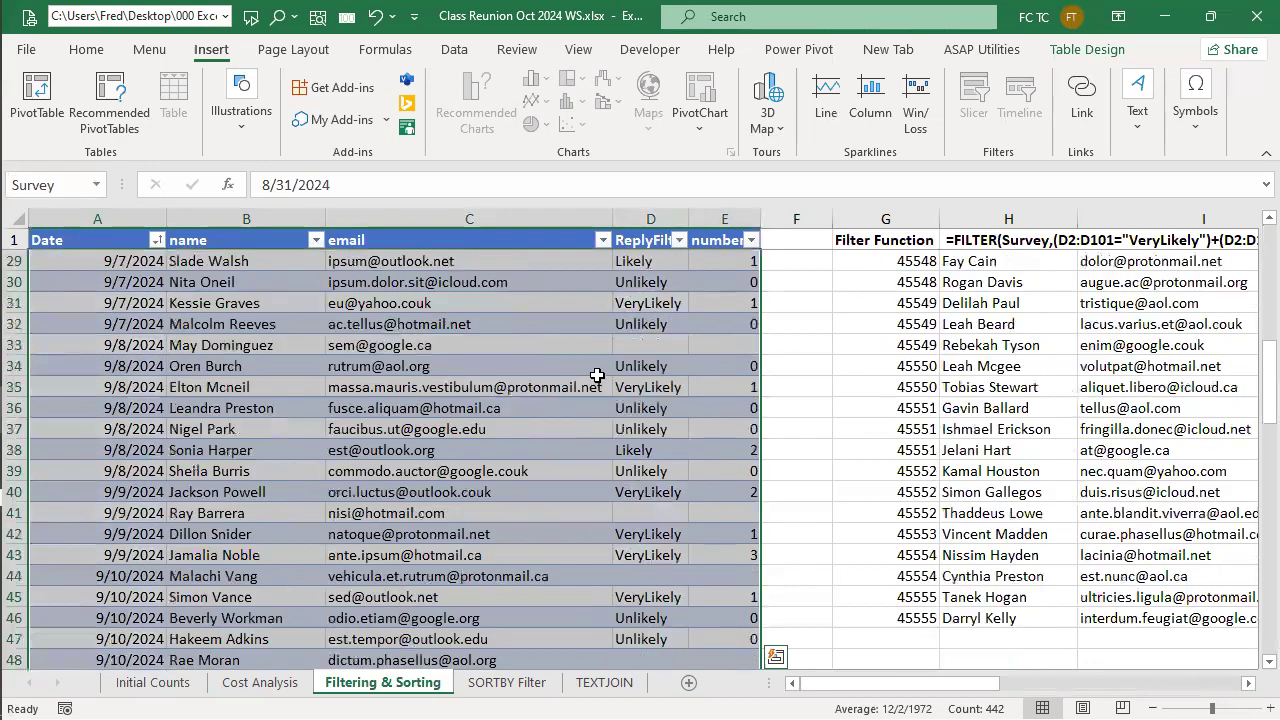
pyautogui.scroll(-9, 589, 371)
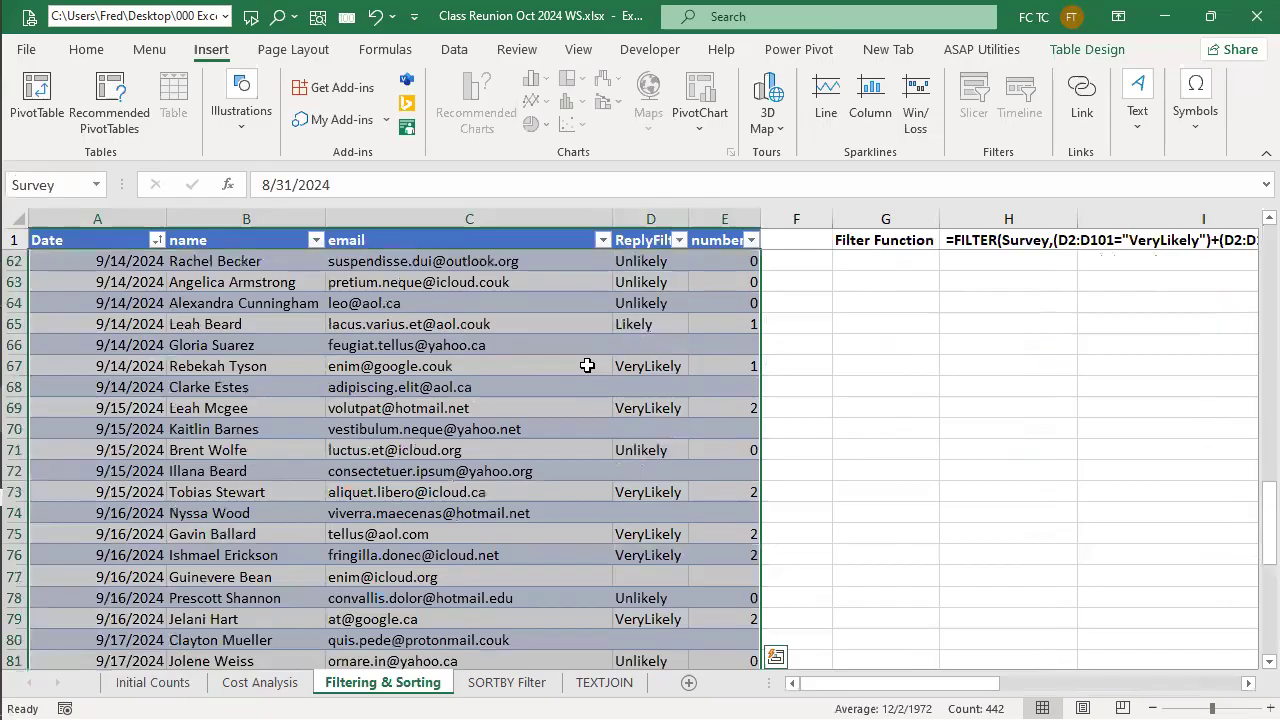
pyautogui.scroll(-1, 585, 365)
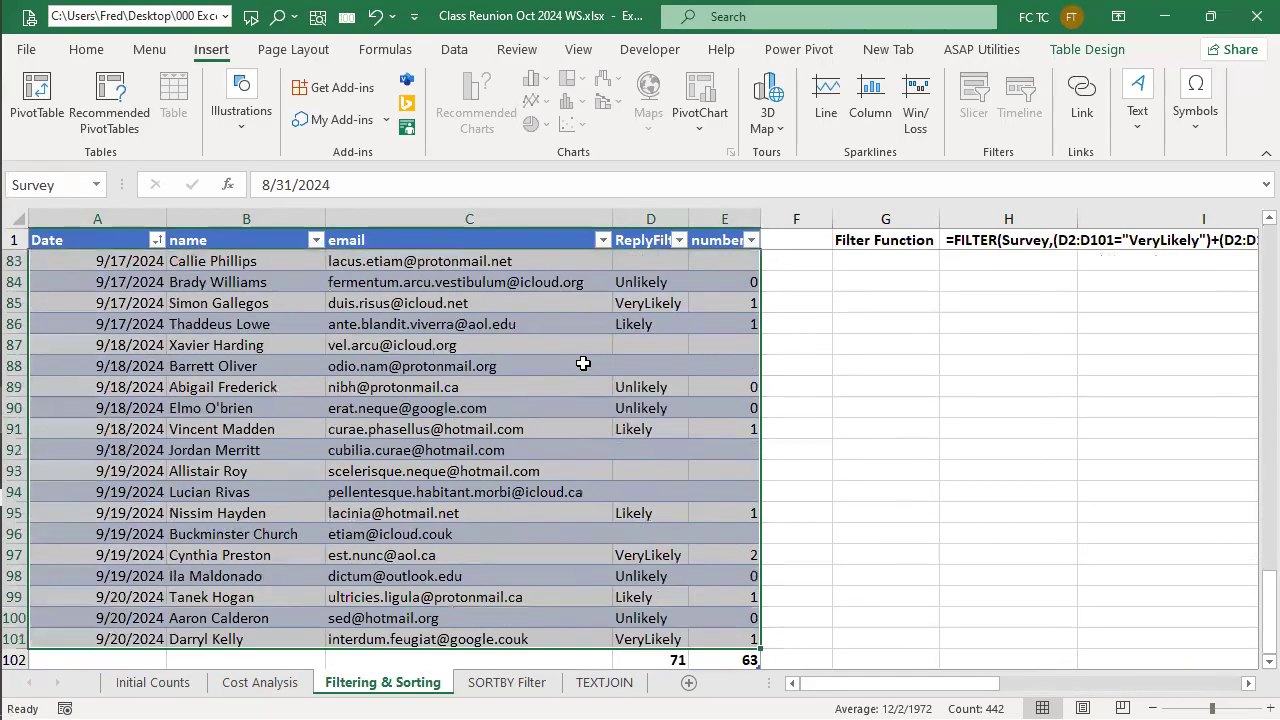
pyautogui.scroll(4, 581, 355)
pyautogui.scroll(9, 581, 350)
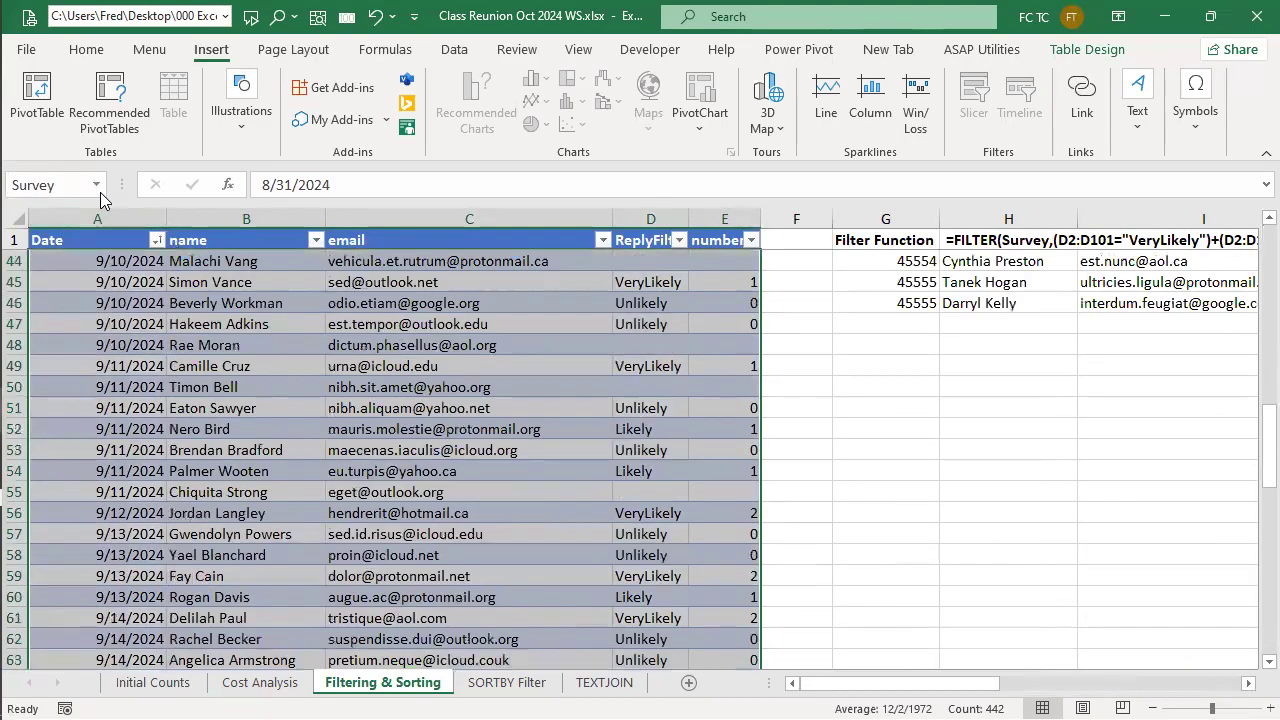
pyautogui.moveTo(15, 180)
pyautogui.scroll(-1, 609, 282)
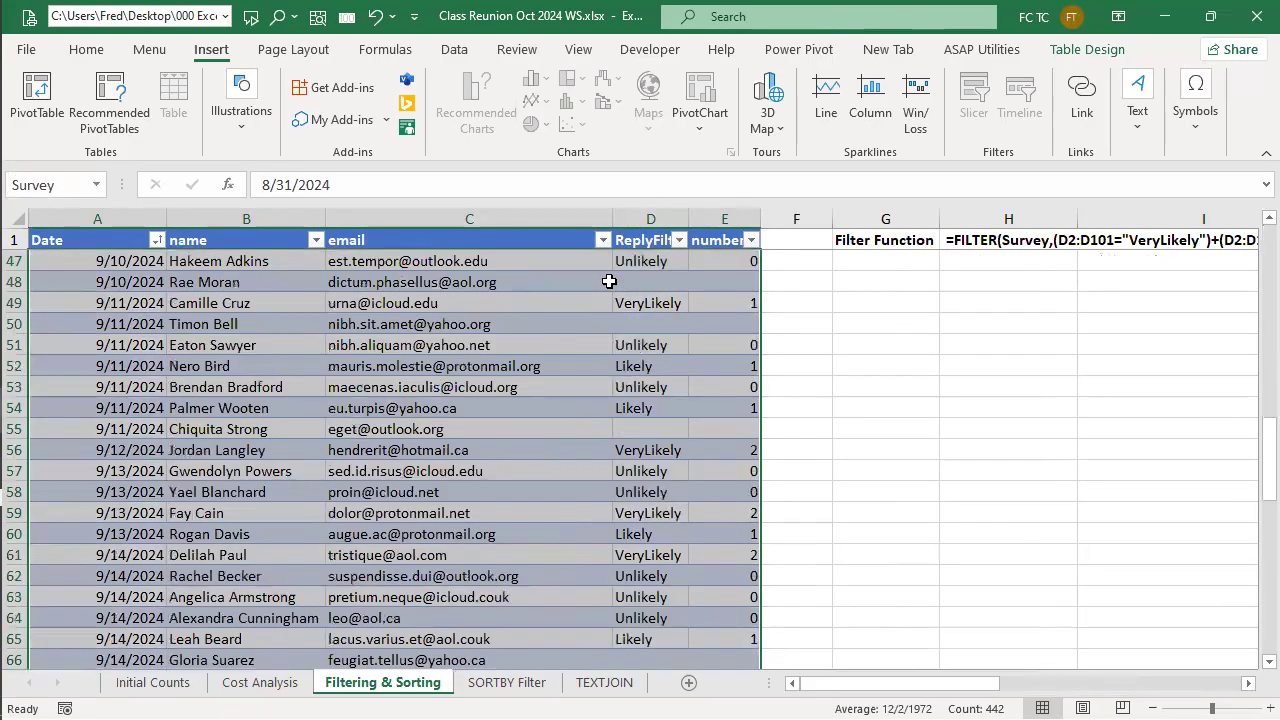
pyautogui.scroll(-7, 609, 282)
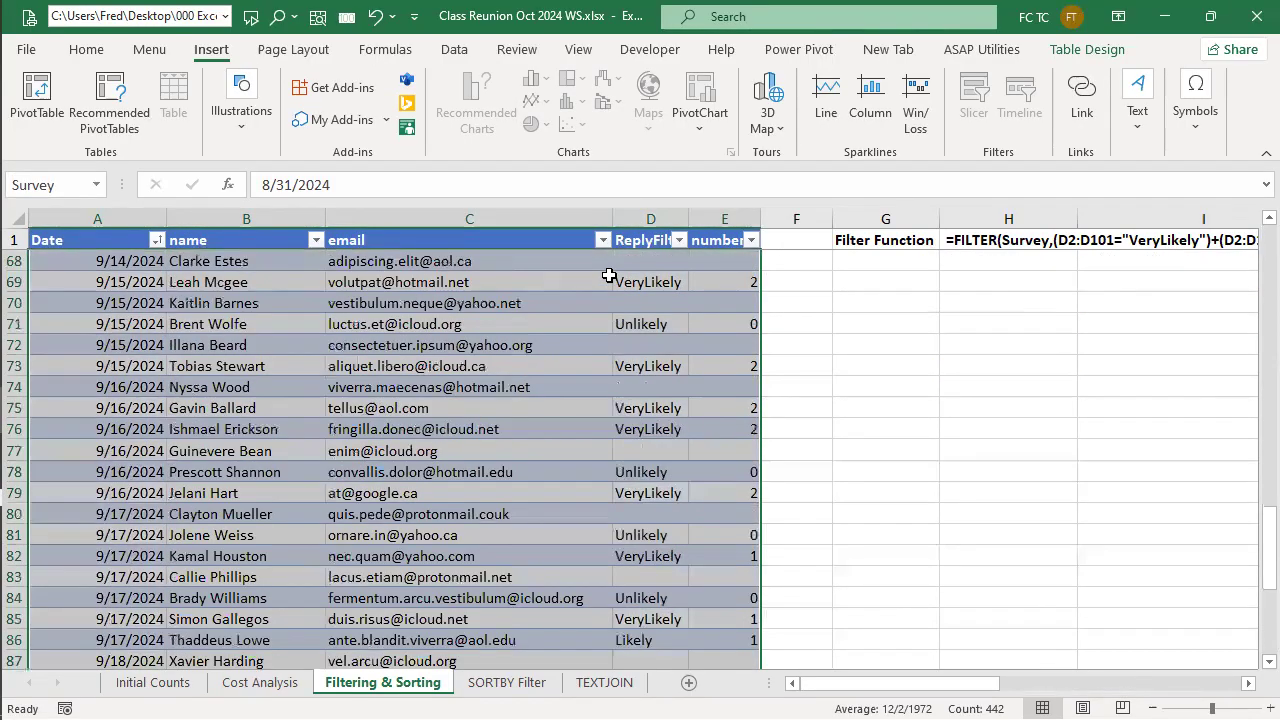
pyautogui.scroll(-3, 609, 275)
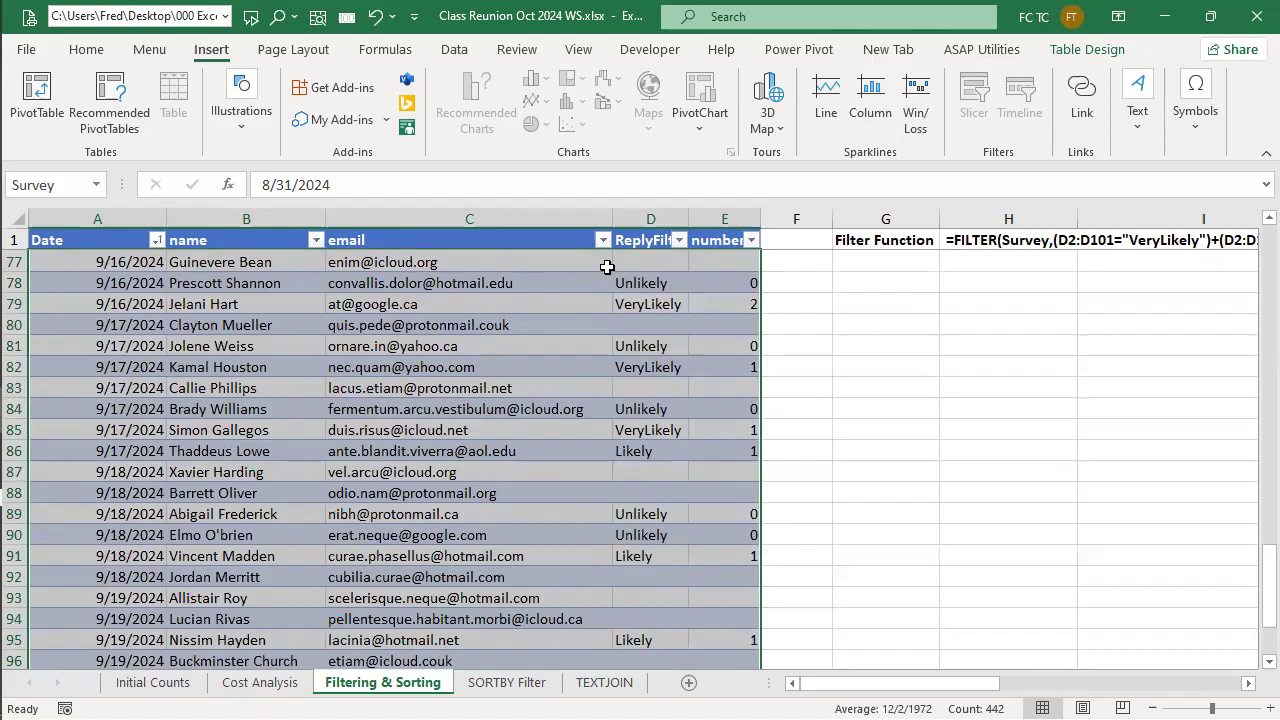
pyautogui.scroll(-1, 607, 267)
pyautogui.scroll(2, 608, 263)
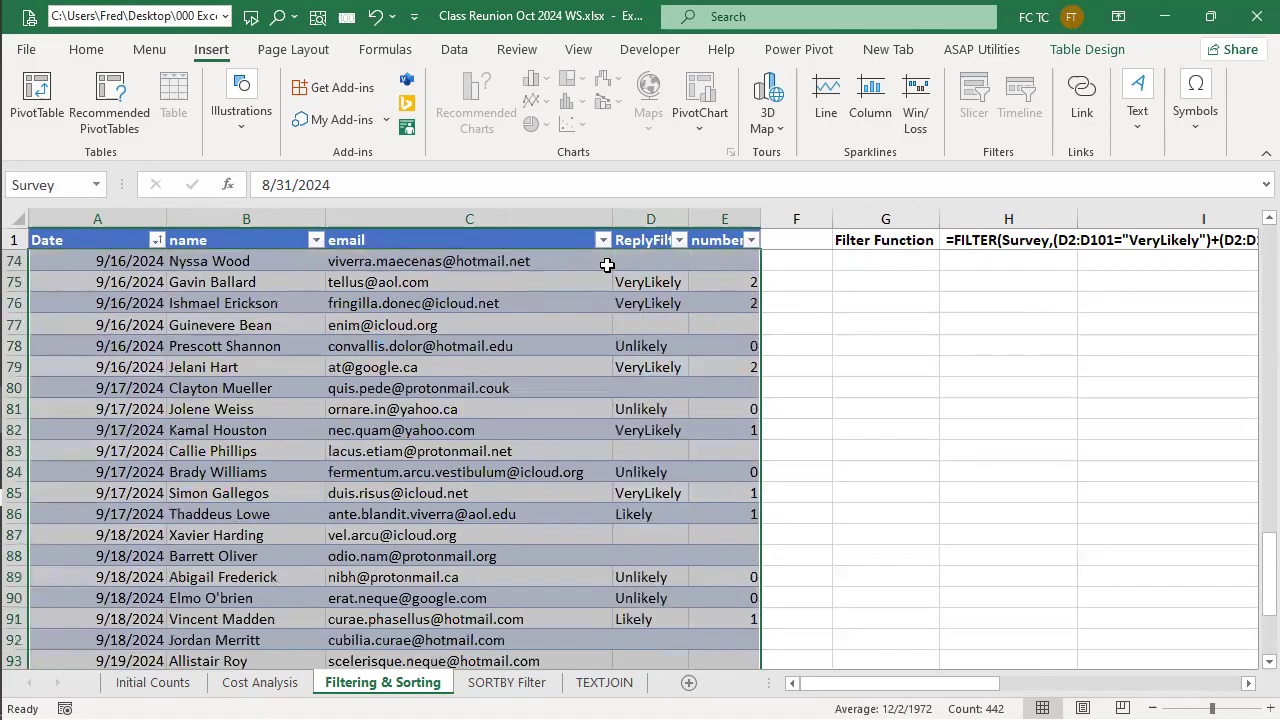
pyautogui.scroll(-5, 620, 275)
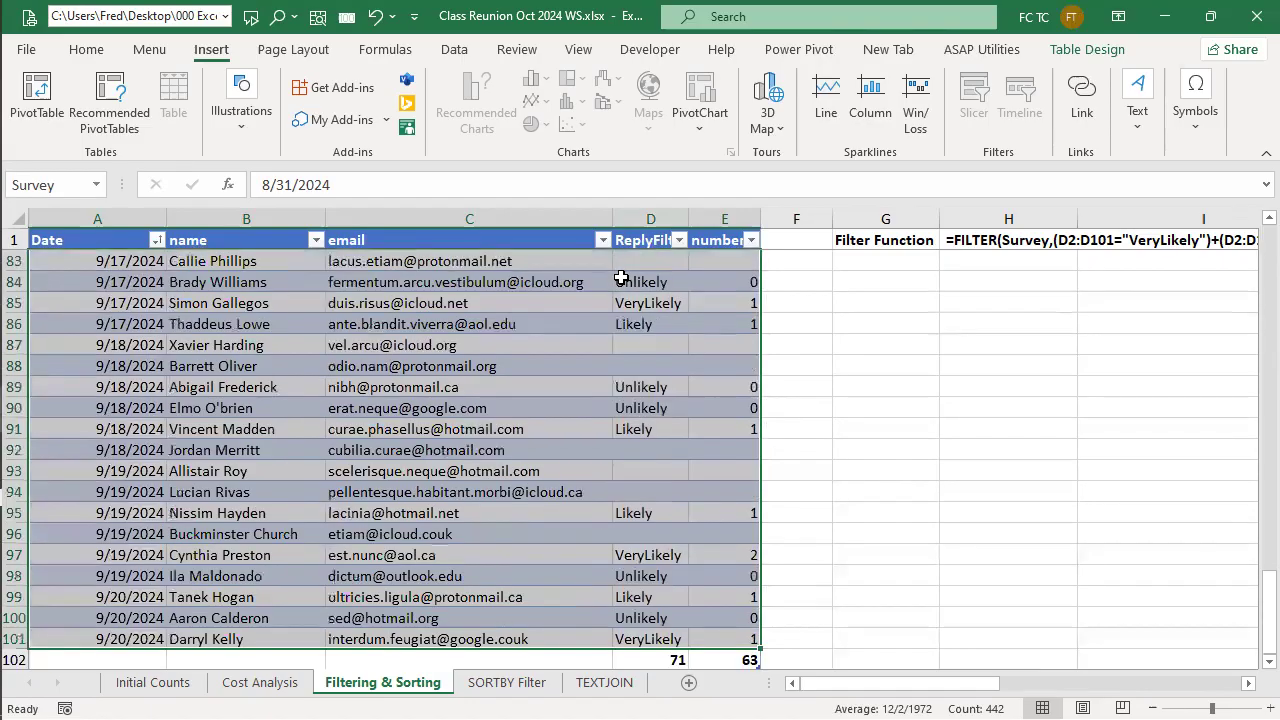
pyautogui.scroll(-2, 621, 277)
pyautogui.scroll(1, 613, 280)
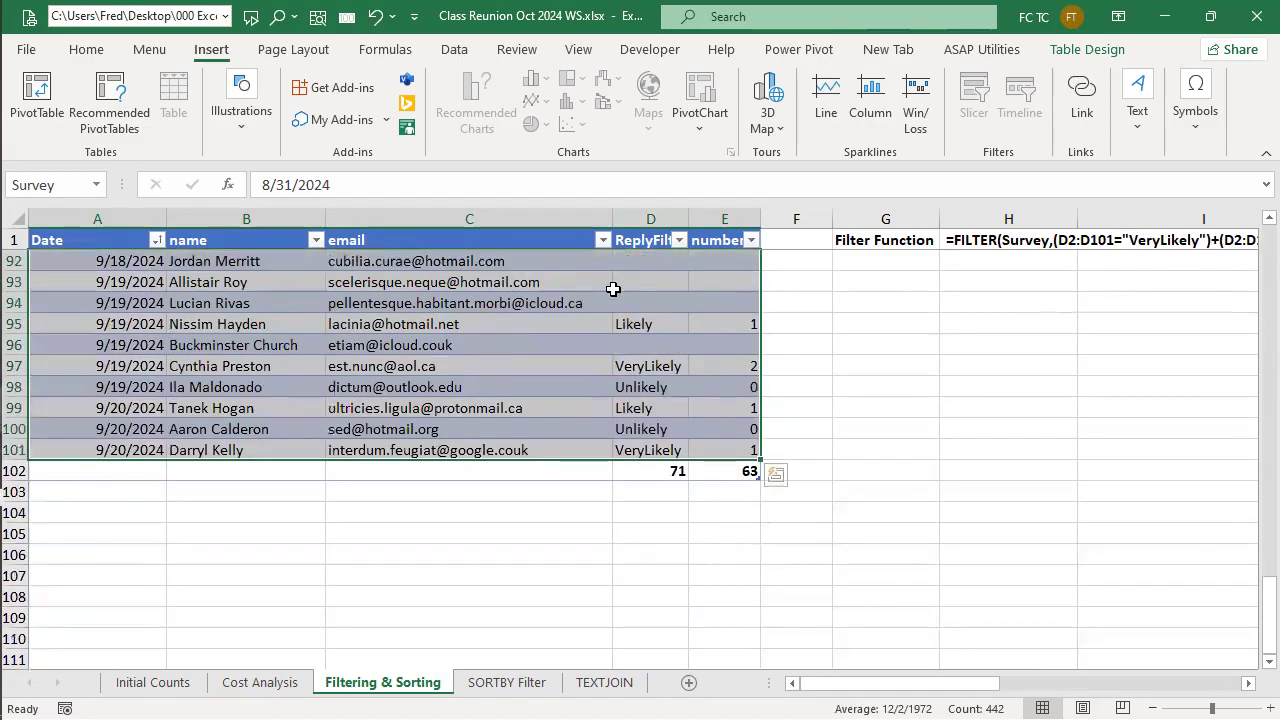
pyautogui.scroll(2, 606, 485)
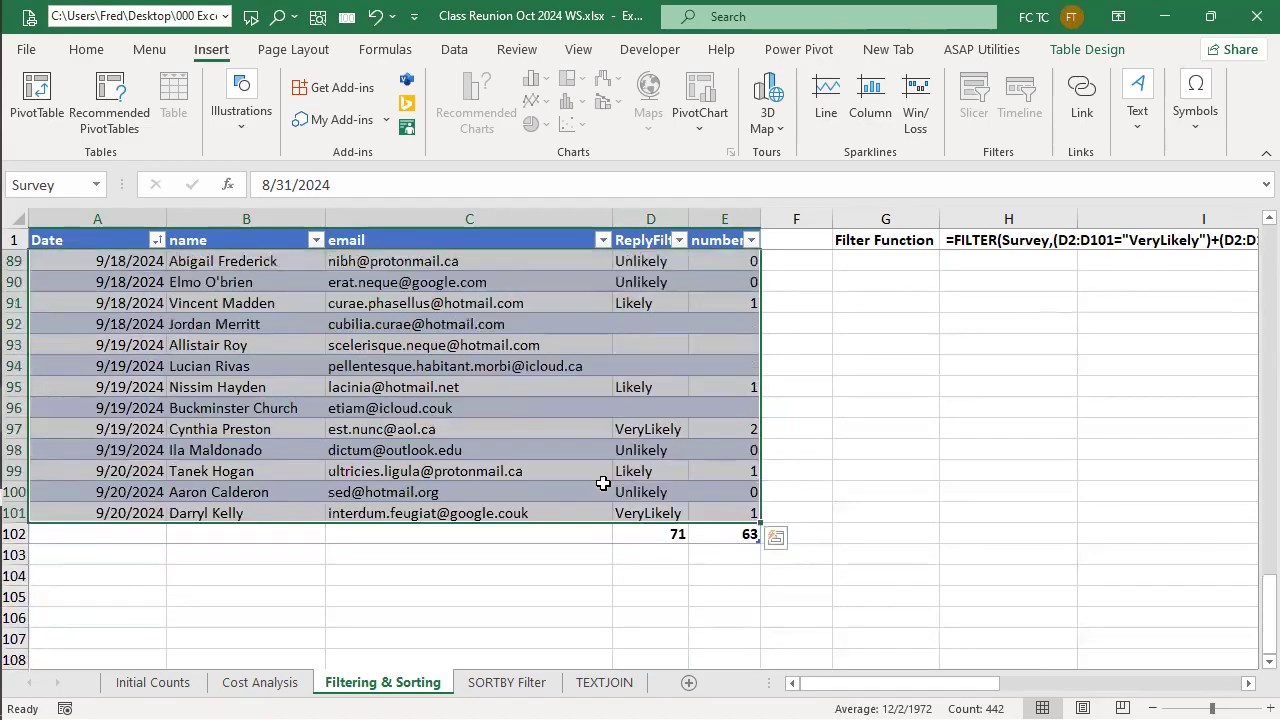
pyautogui.scroll(-2, 608, 490)
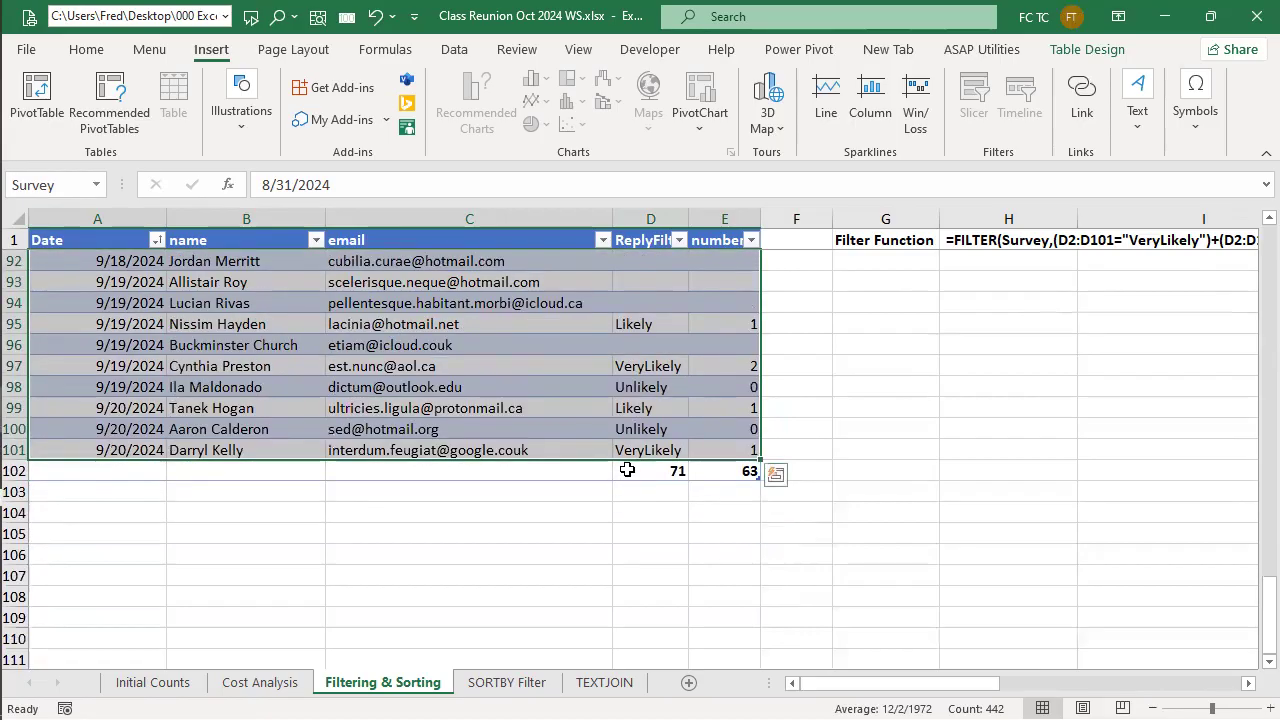
# Check the survey data on the Initial Counts sheet, then select the named table Survey again
pyautogui.click(142, 683)
pyautogui.scroll(-3, 491, 494)
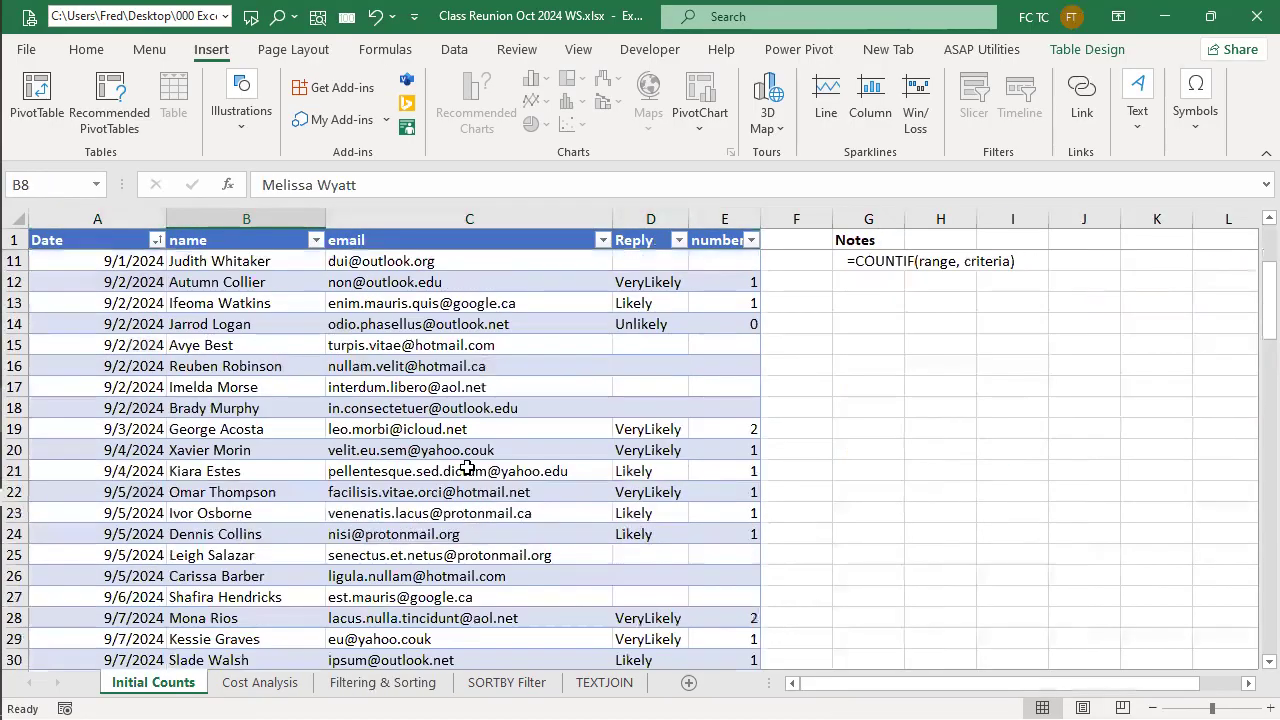
pyautogui.scroll(3, 290, 336)
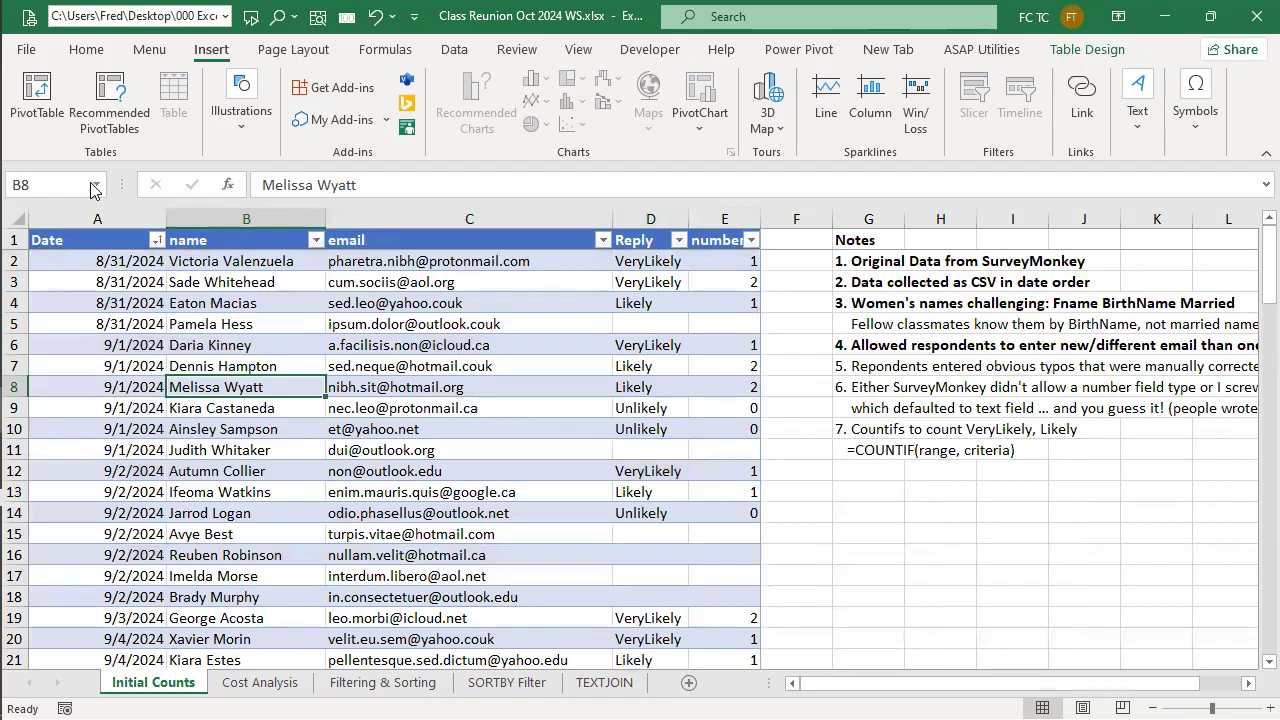
pyautogui.click(96, 185)
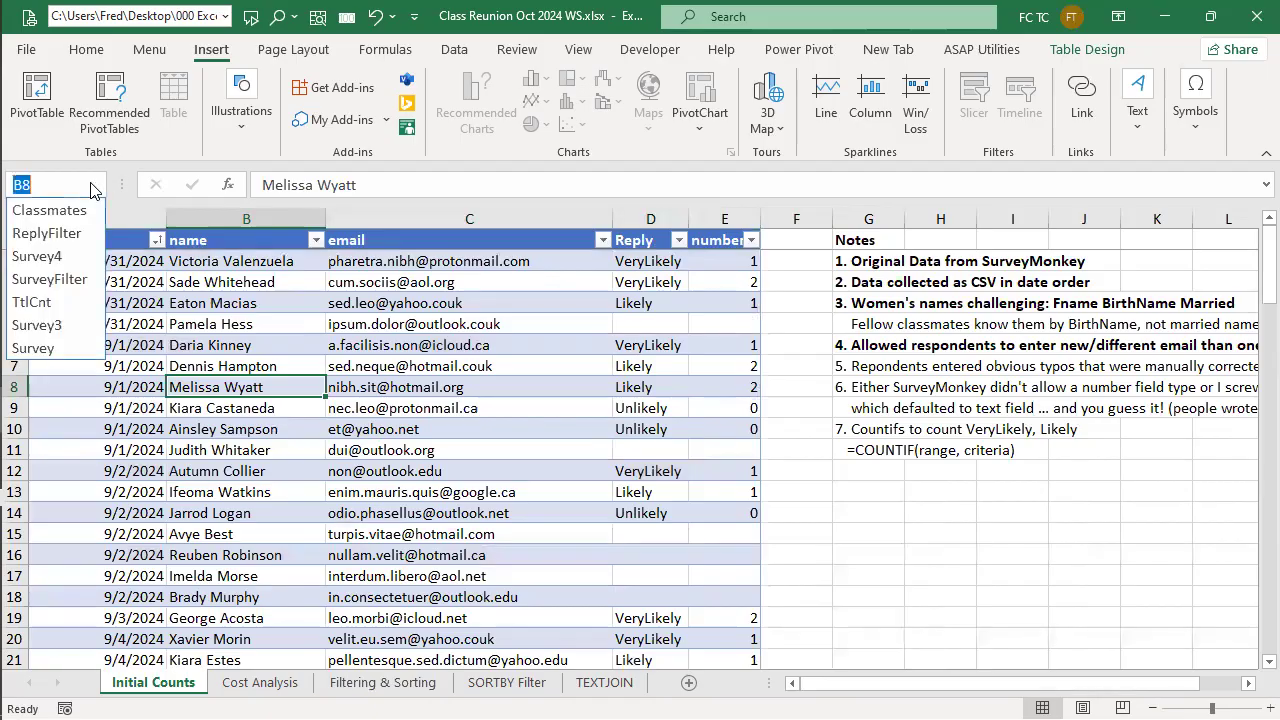
pyautogui.click(49, 348)
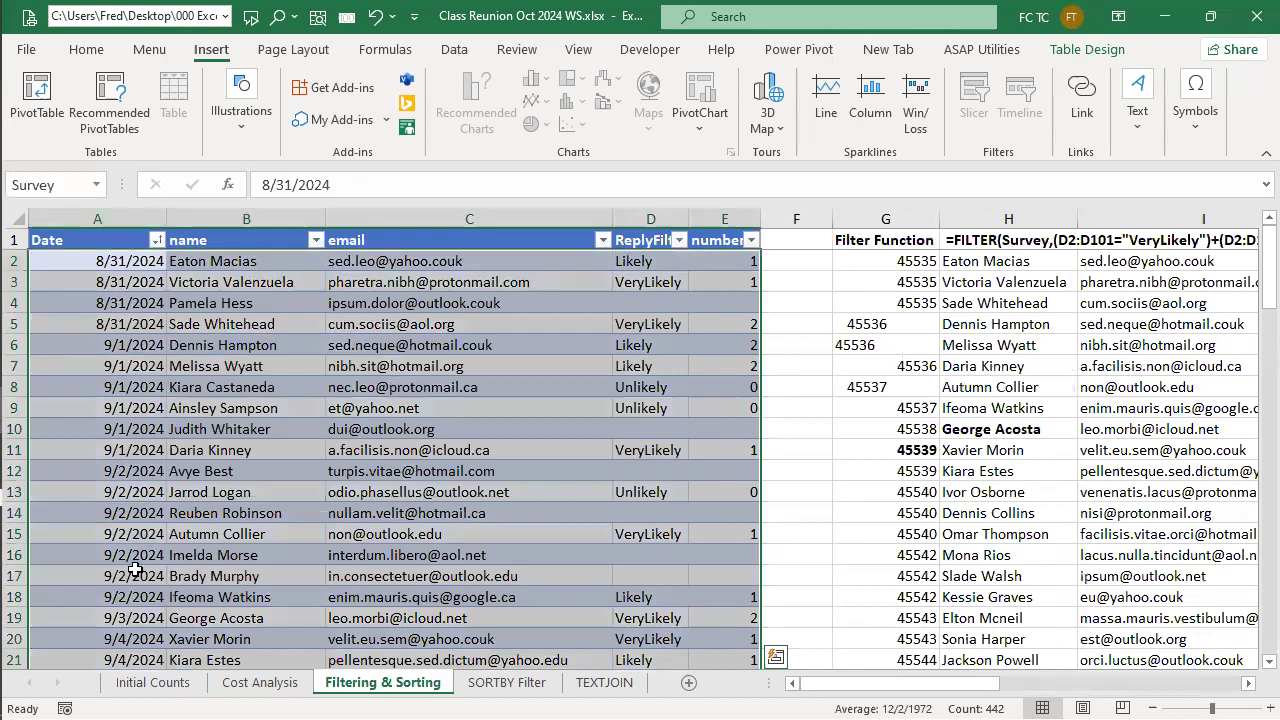
# Return to the Initial Counts sheet and examine the reply counts and cross-check rows below the table
pyautogui.click(155, 684)
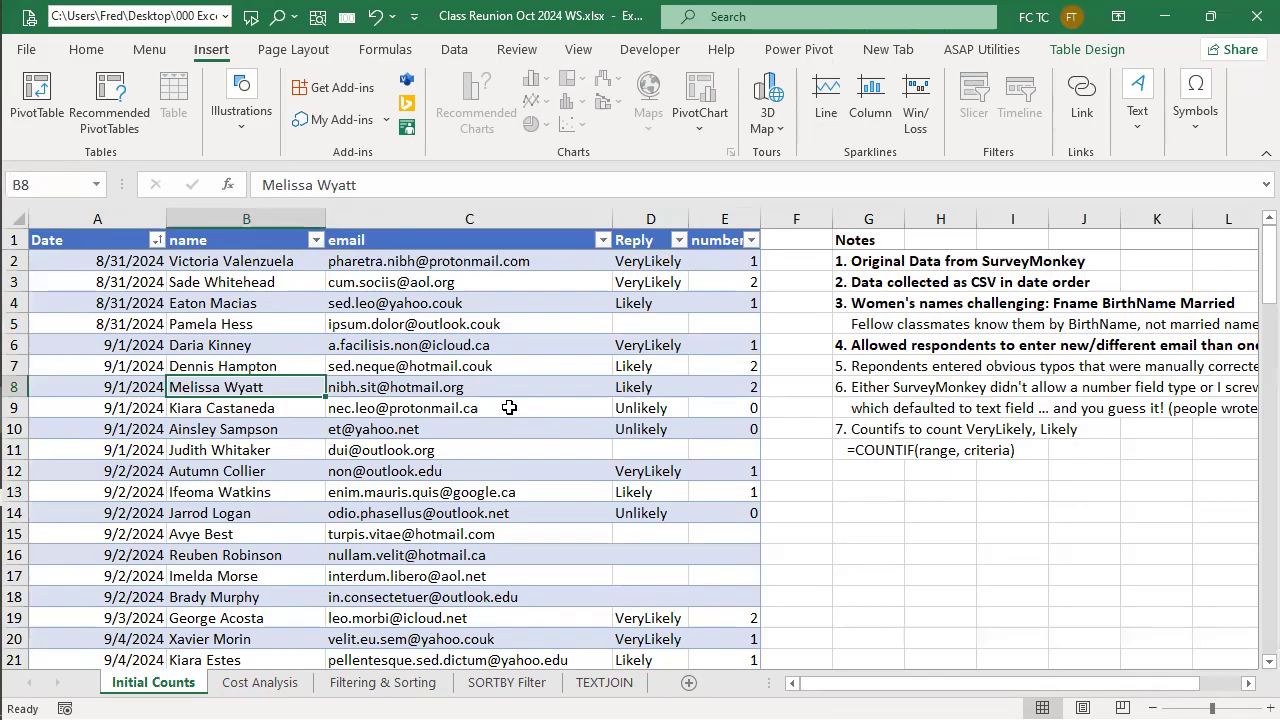
pyautogui.scroll(-7, 520, 395)
pyautogui.scroll(-13, 525, 391)
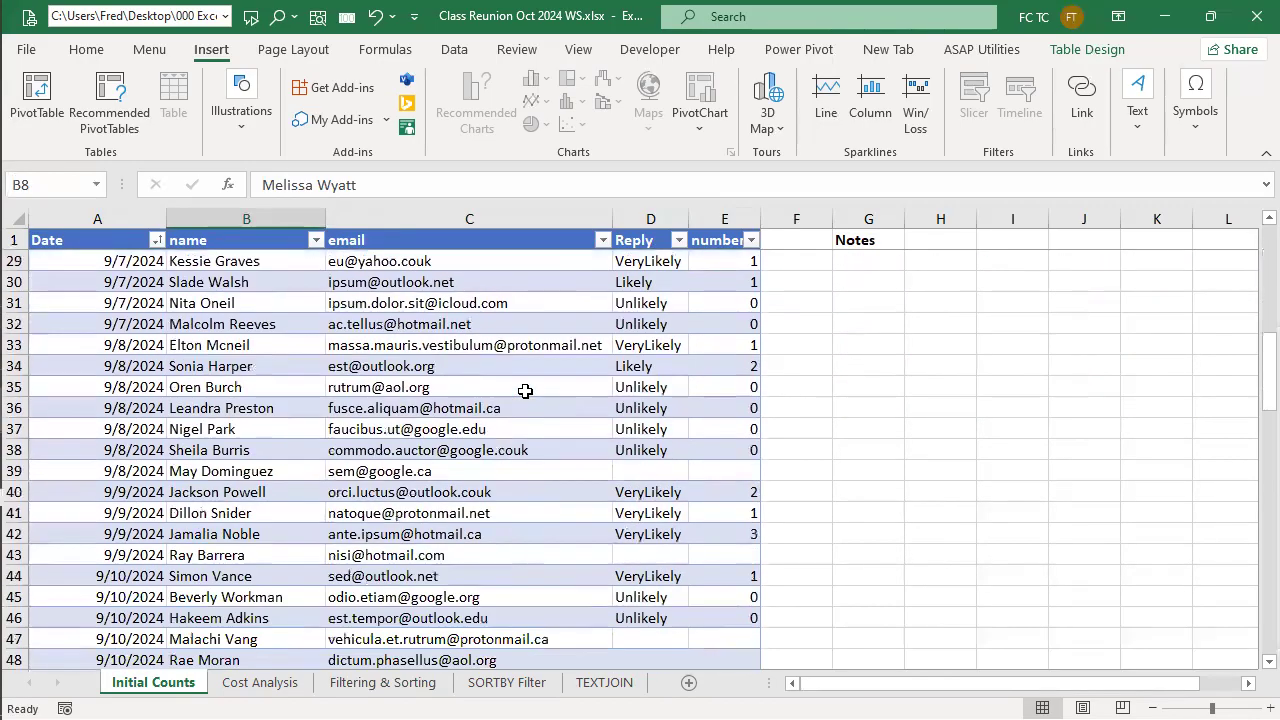
pyautogui.scroll(-10, 517, 379)
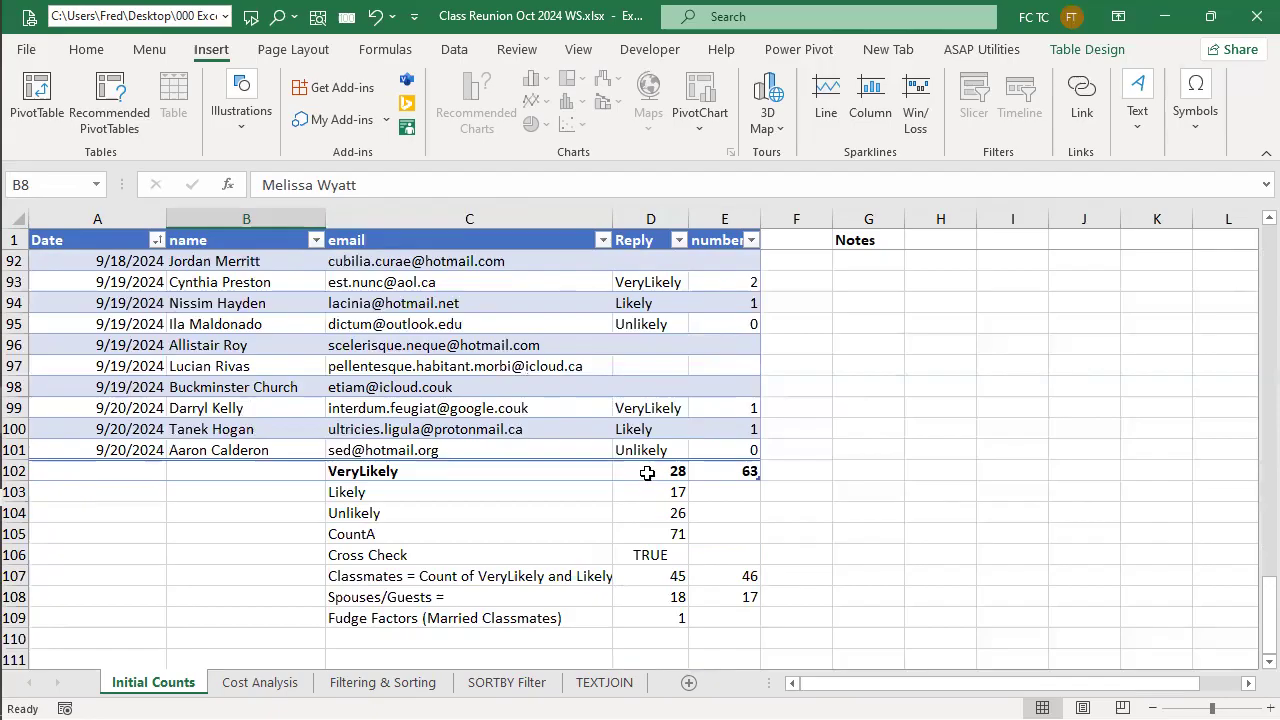
# Filter the Reply column to show only the VeryLikely responses
pyautogui.click(678, 242)
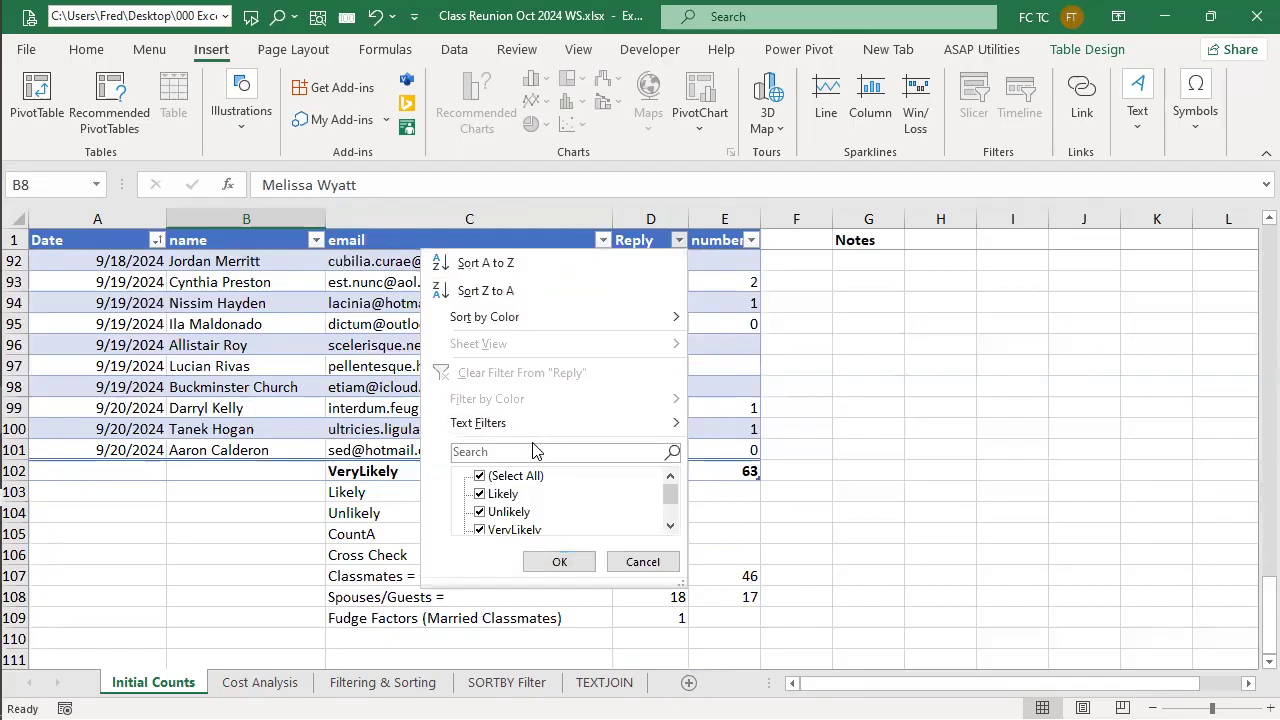
pyautogui.click(479, 477)
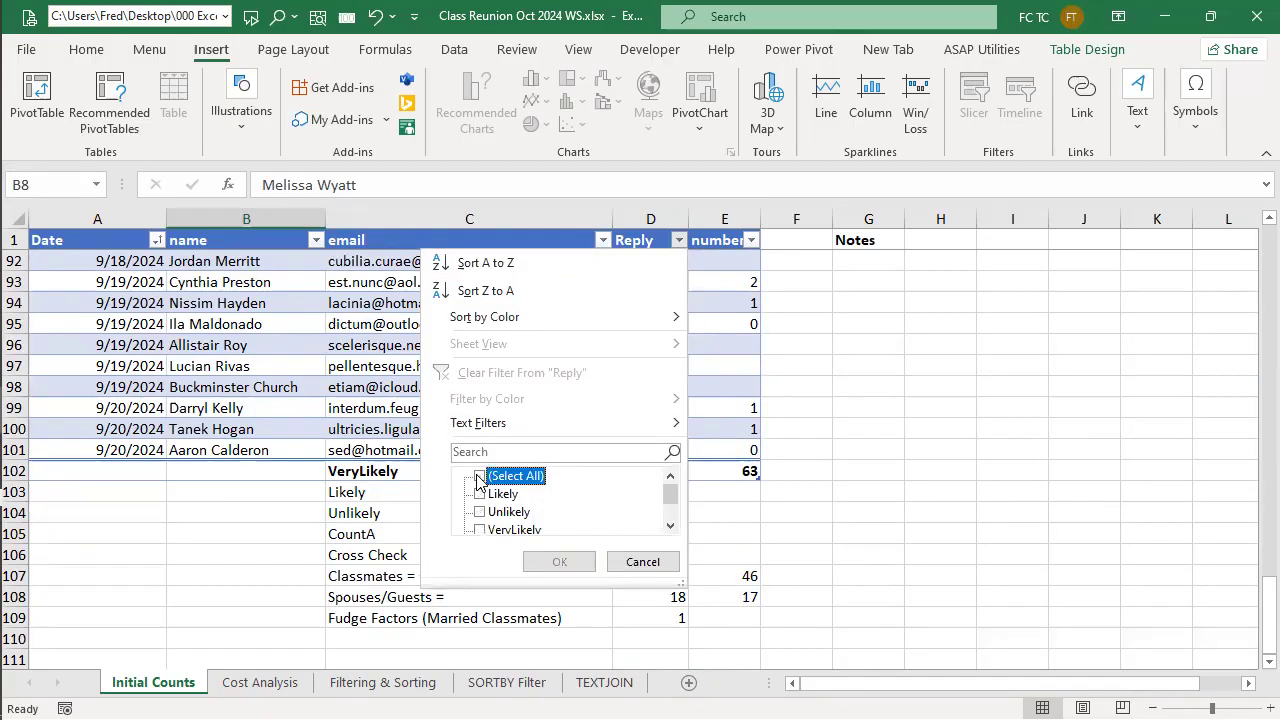
pyautogui.click(481, 531)
pyautogui.click(557, 562)
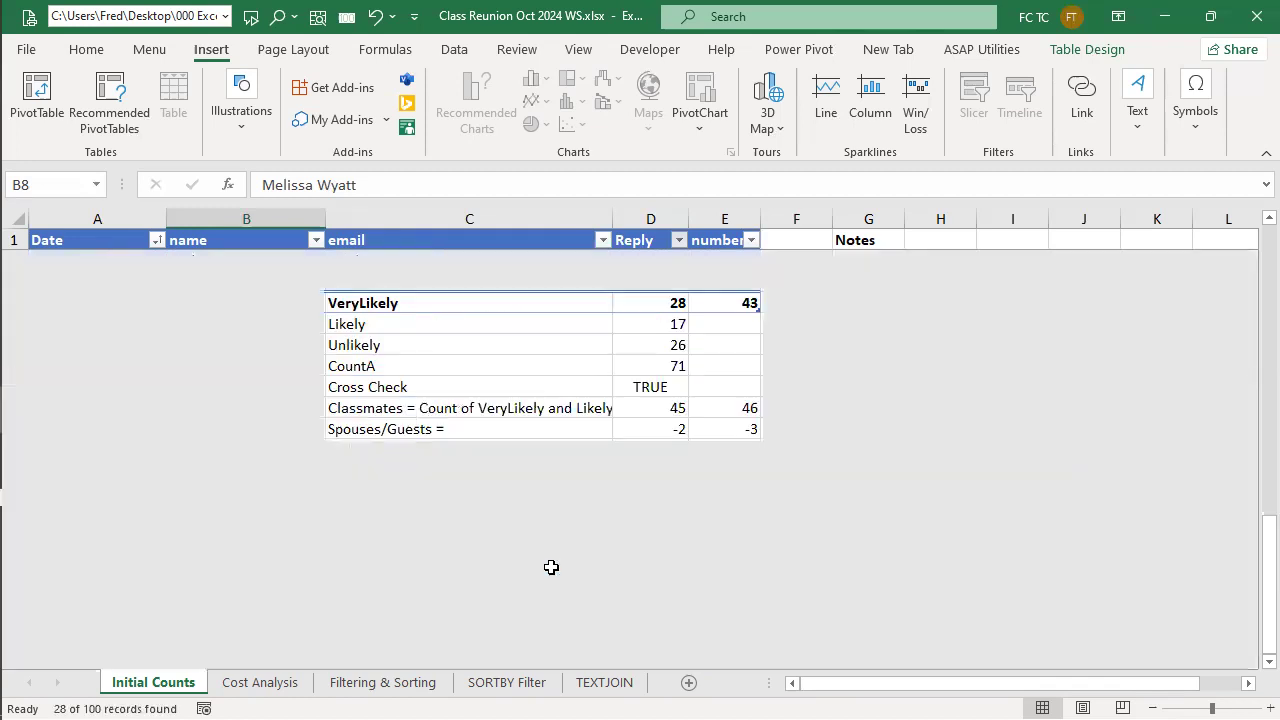
# Select the filtered VeryLikely cells in the Reply column from D2 through D99 to check their count
pyautogui.scroll(1, 630, 450)
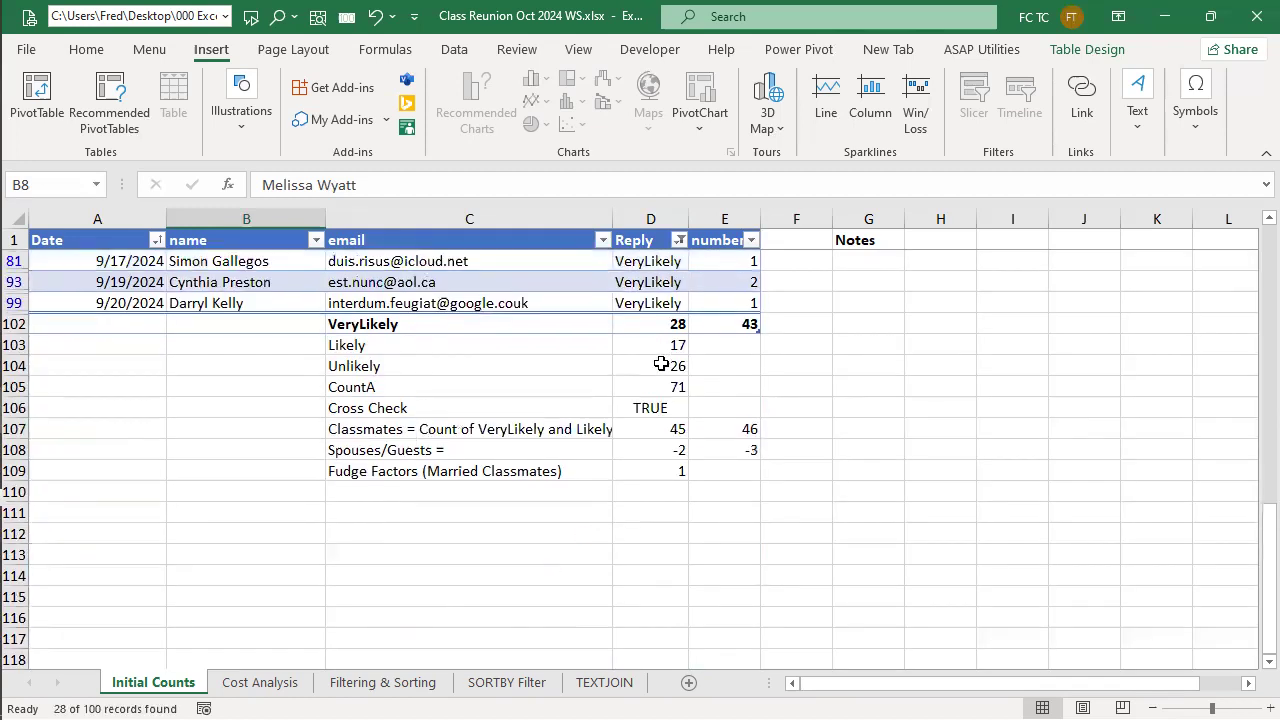
pyautogui.scroll(1, 655, 322)
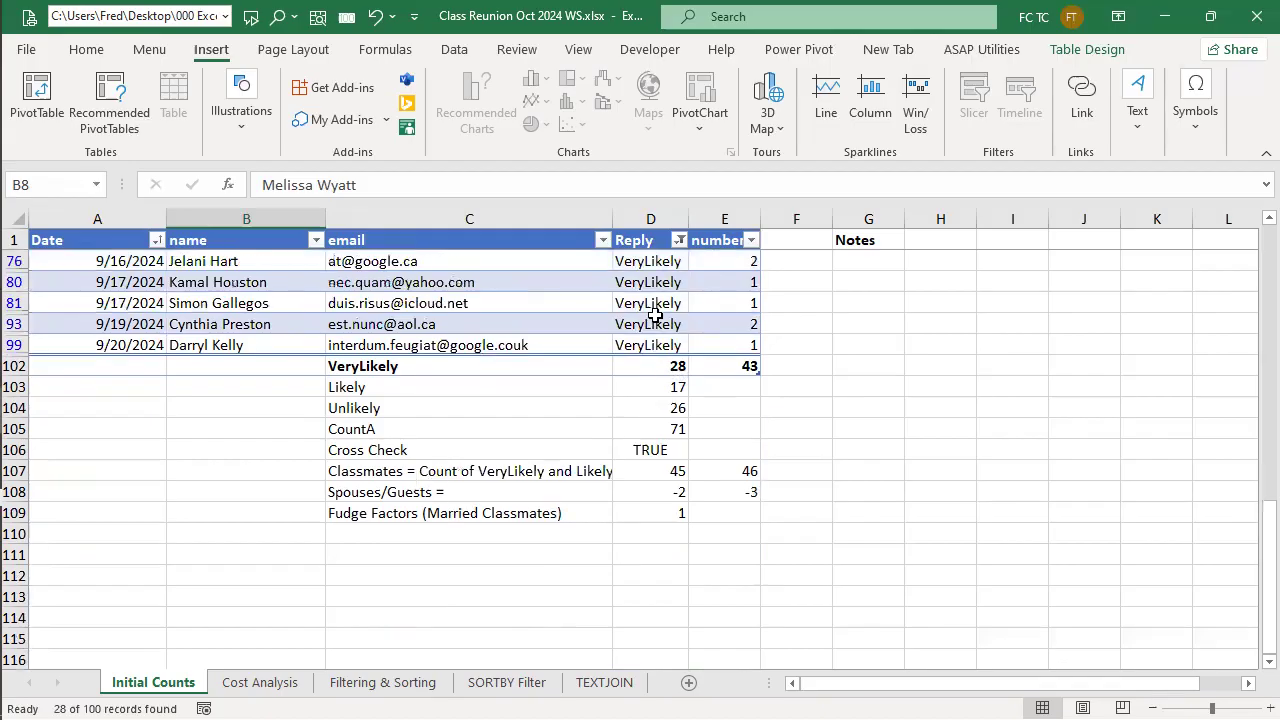
pyautogui.scroll(4, 663, 363)
pyautogui.scroll(4, 650, 360)
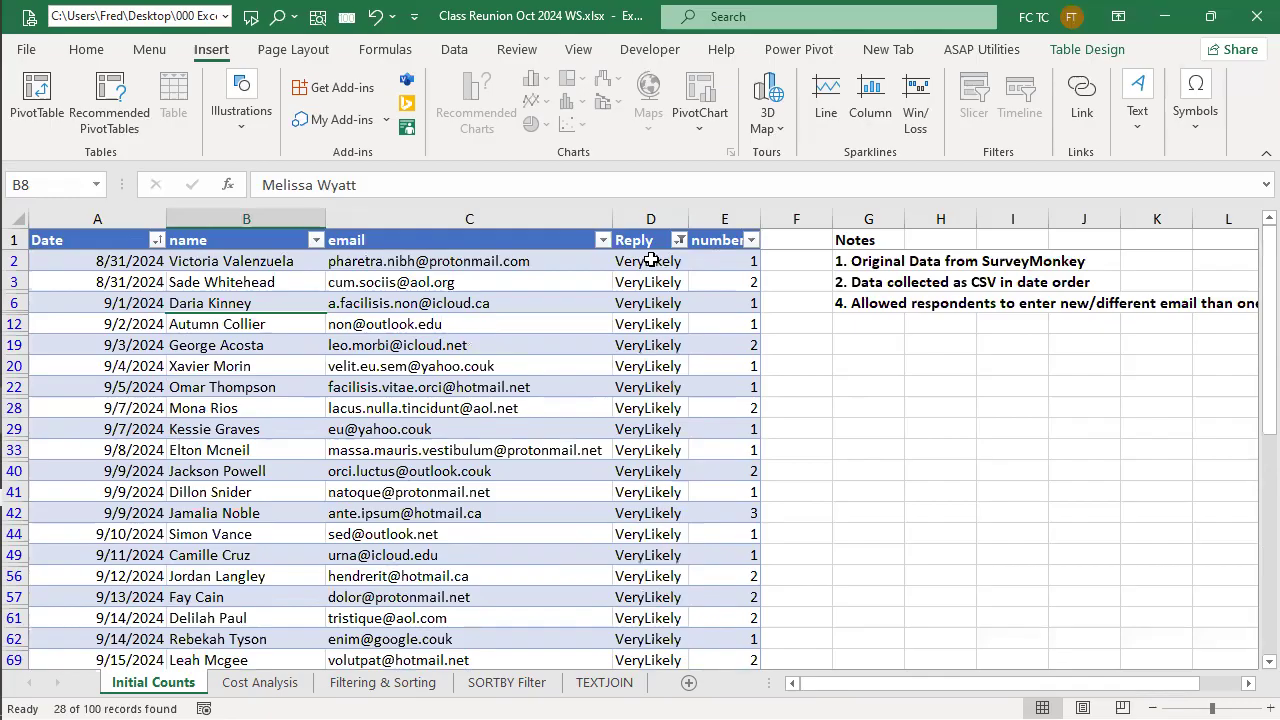
pyautogui.scroll(-1, 650, 261)
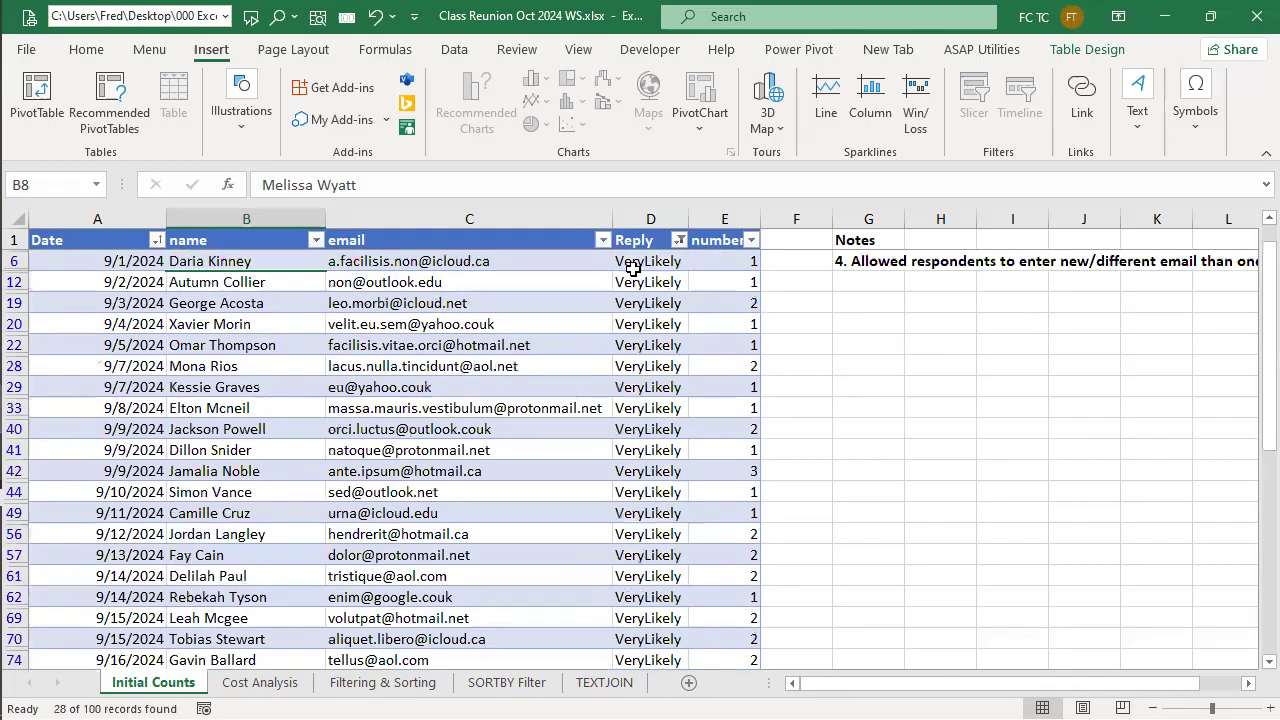
pyautogui.scroll(1, 645, 261)
pyautogui.click(637, 261)
pyautogui.moveTo(637, 261); pyautogui.dragTo(663, 346)
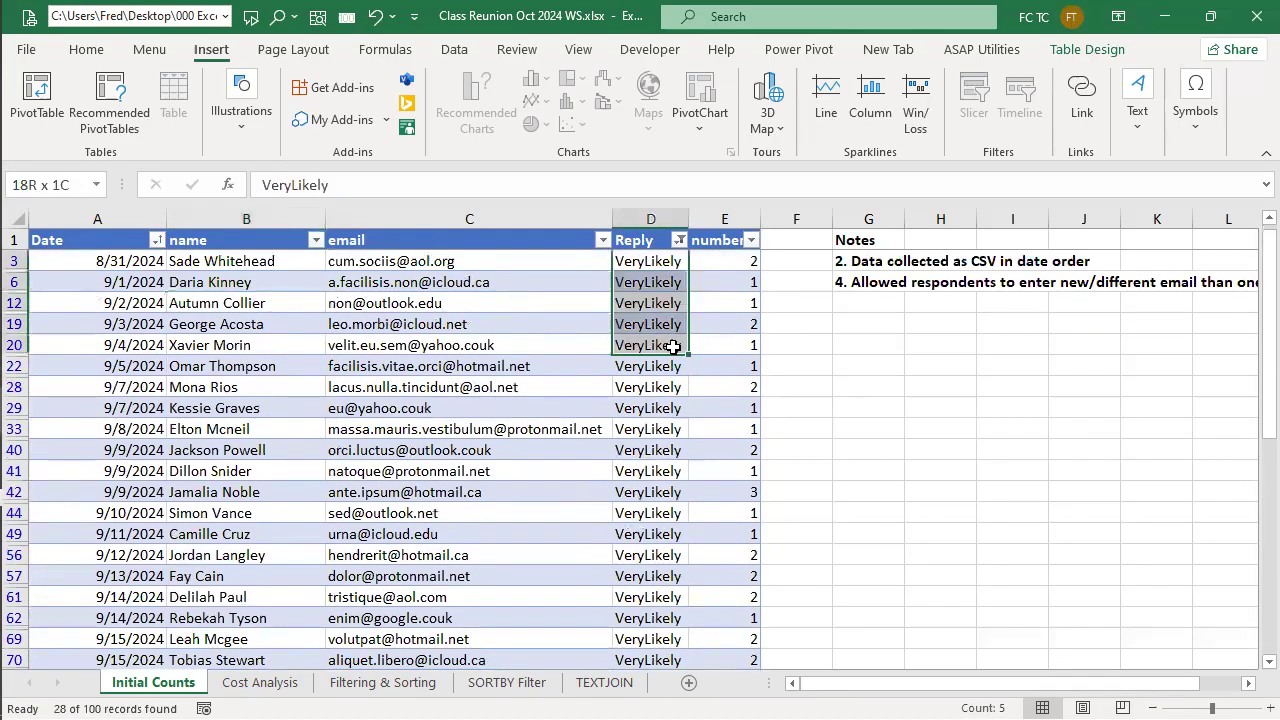
pyautogui.click(648, 242)
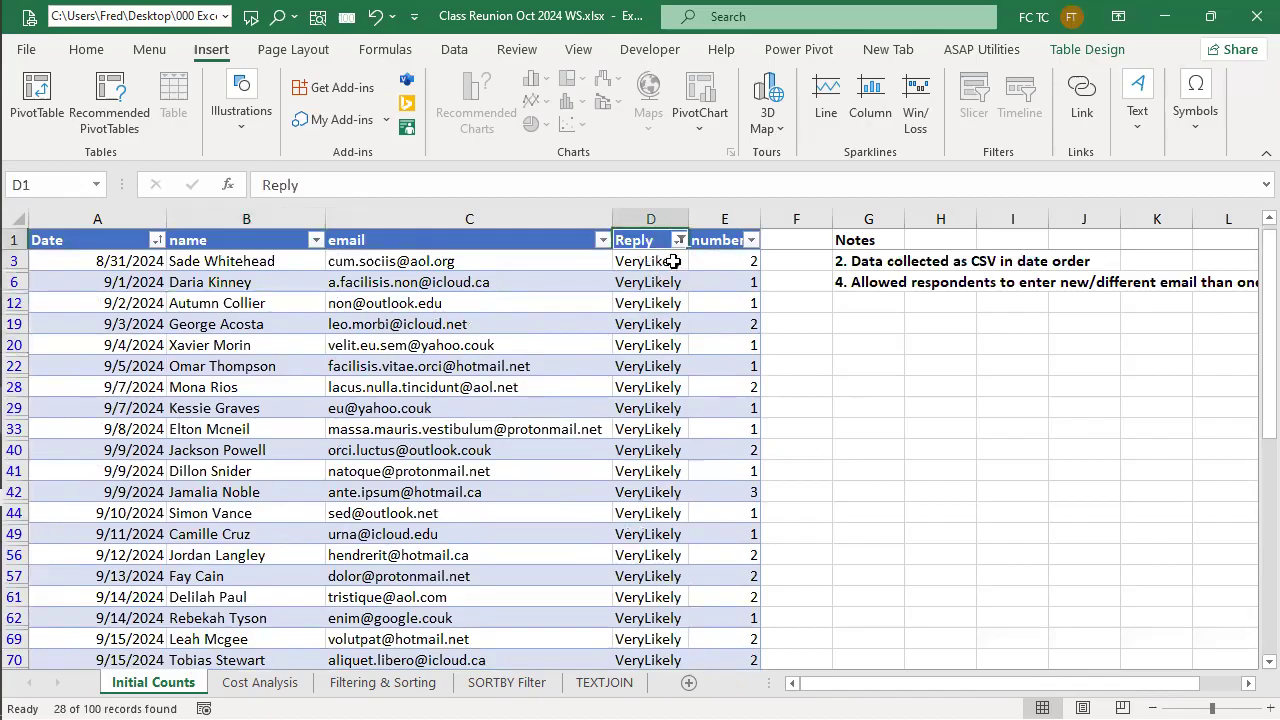
pyautogui.scroll(1, 651, 250)
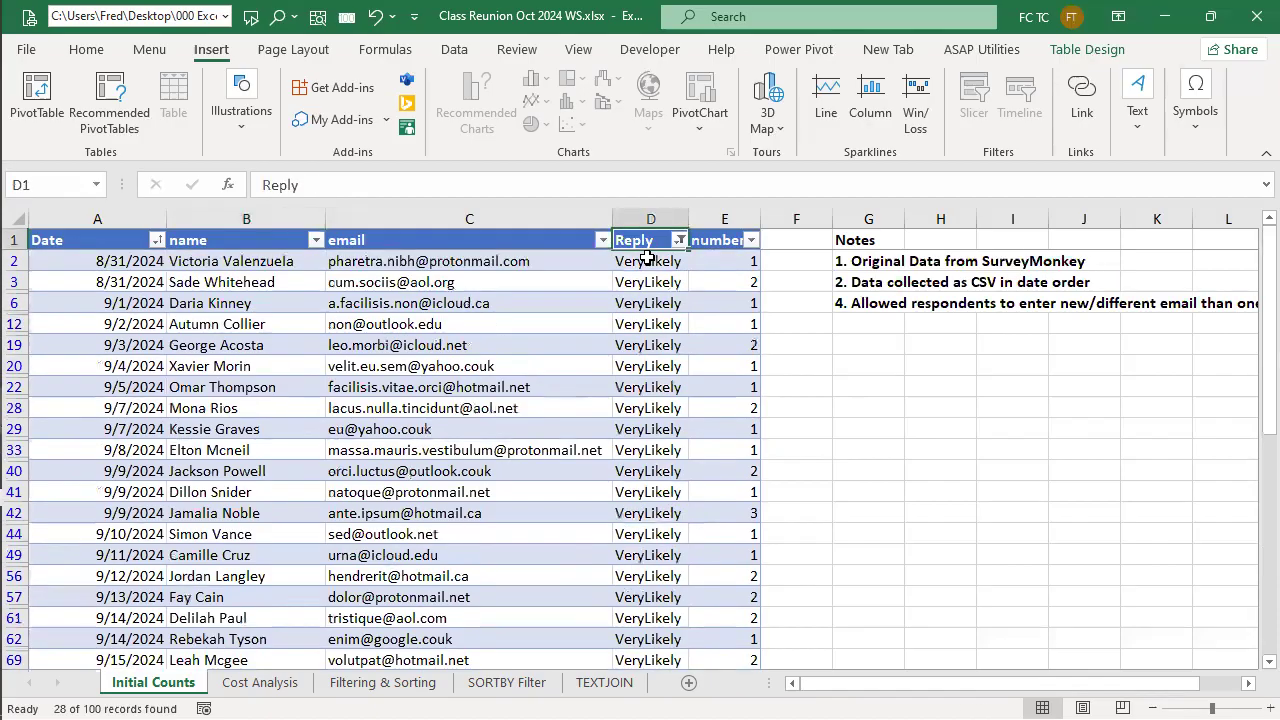
pyautogui.click(647, 264)
pyautogui.moveTo(647, 267); pyautogui.dragTo(658, 625)
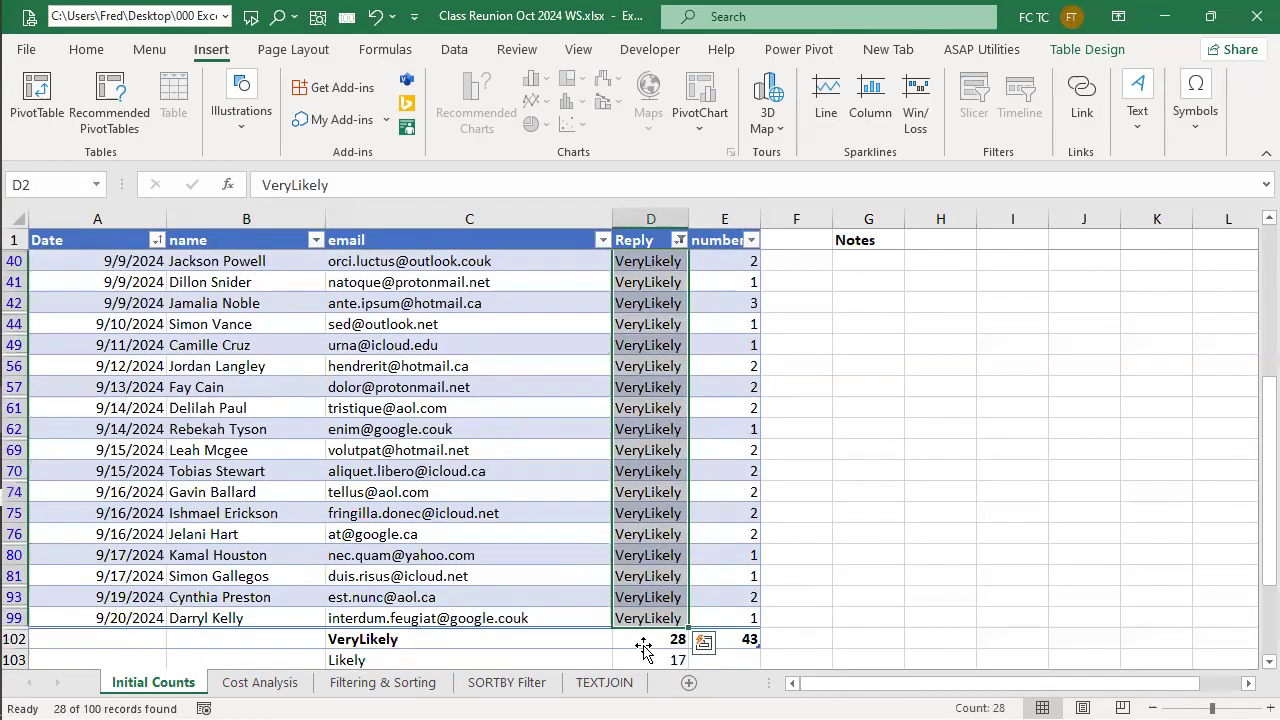
# Check the VeryLikely count formula in D102, then reselect the filtered VeryLikely replies from D2 through D99 to compare their count
pyautogui.click(643, 643)
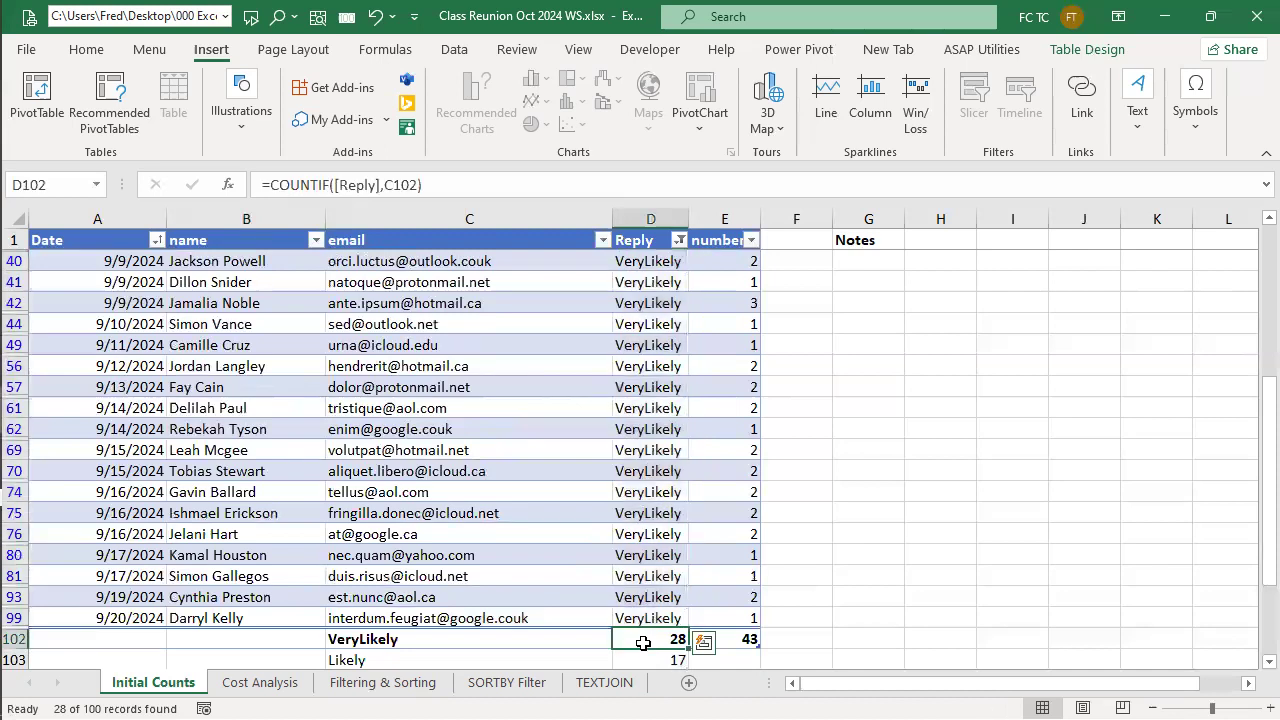
pyautogui.click(633, 621)
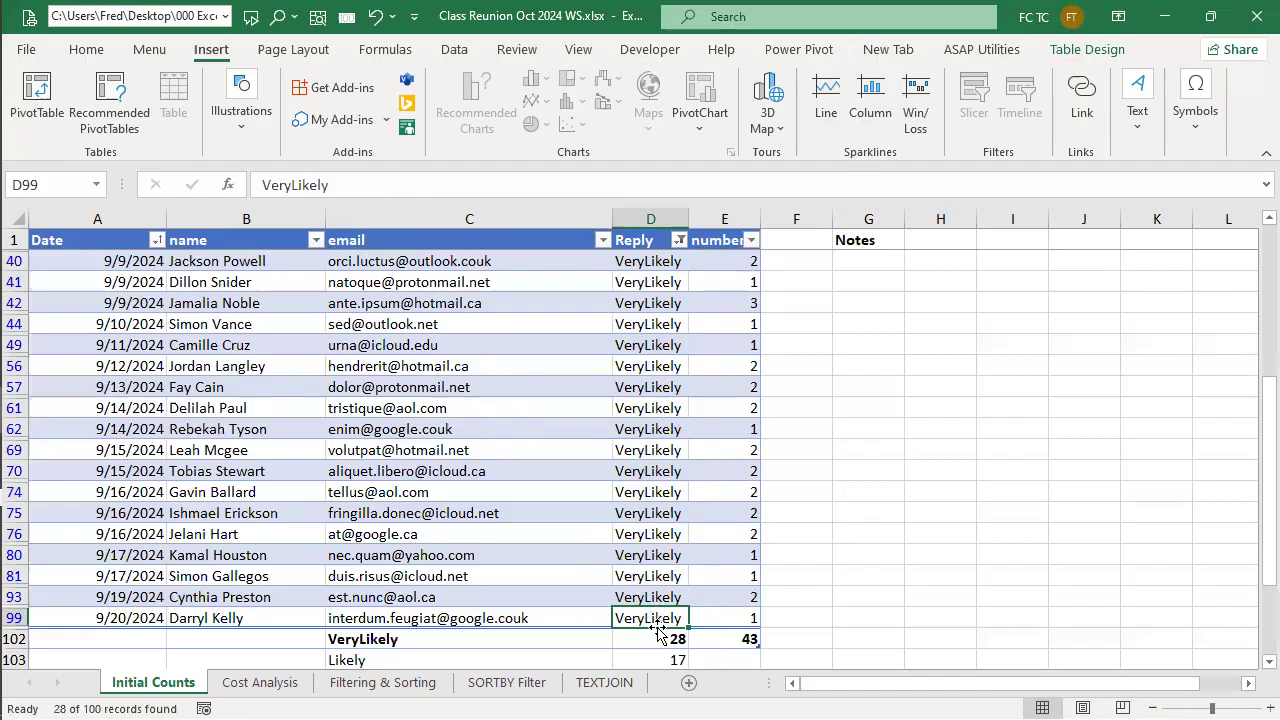
pyautogui.scroll(4, 675, 440)
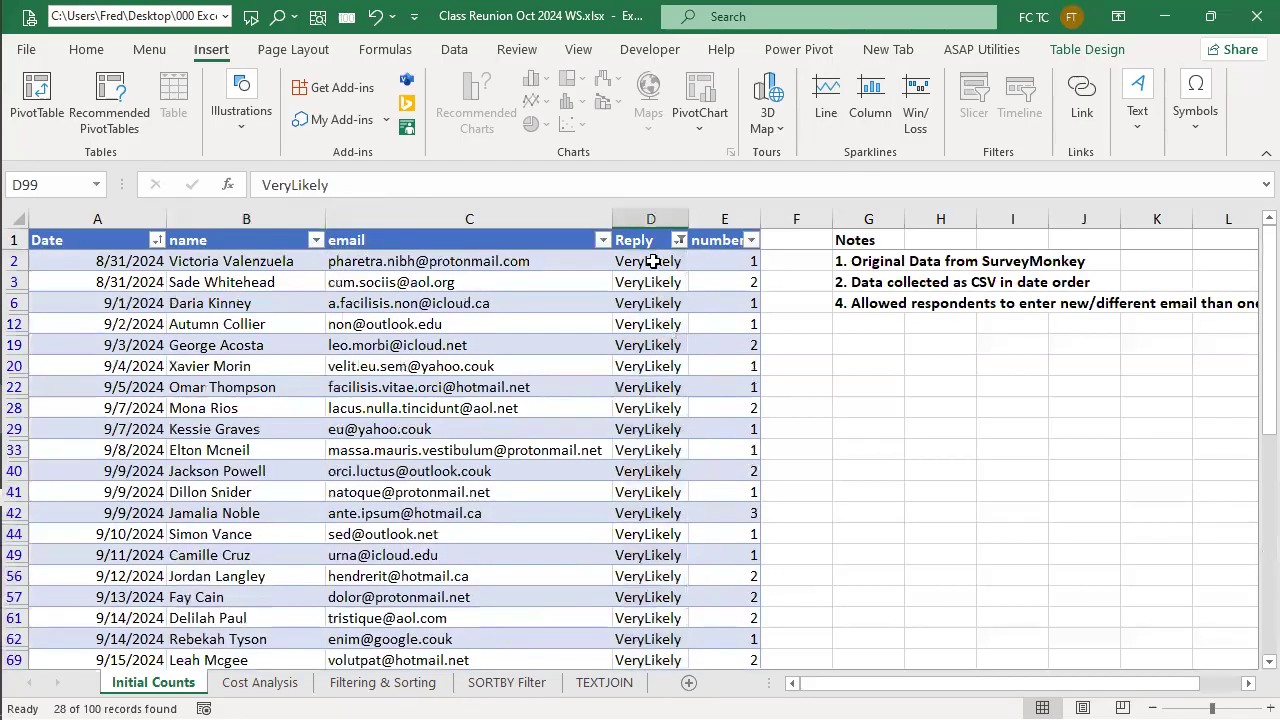
pyautogui.moveTo(651, 261); pyautogui.dragTo(654, 617)
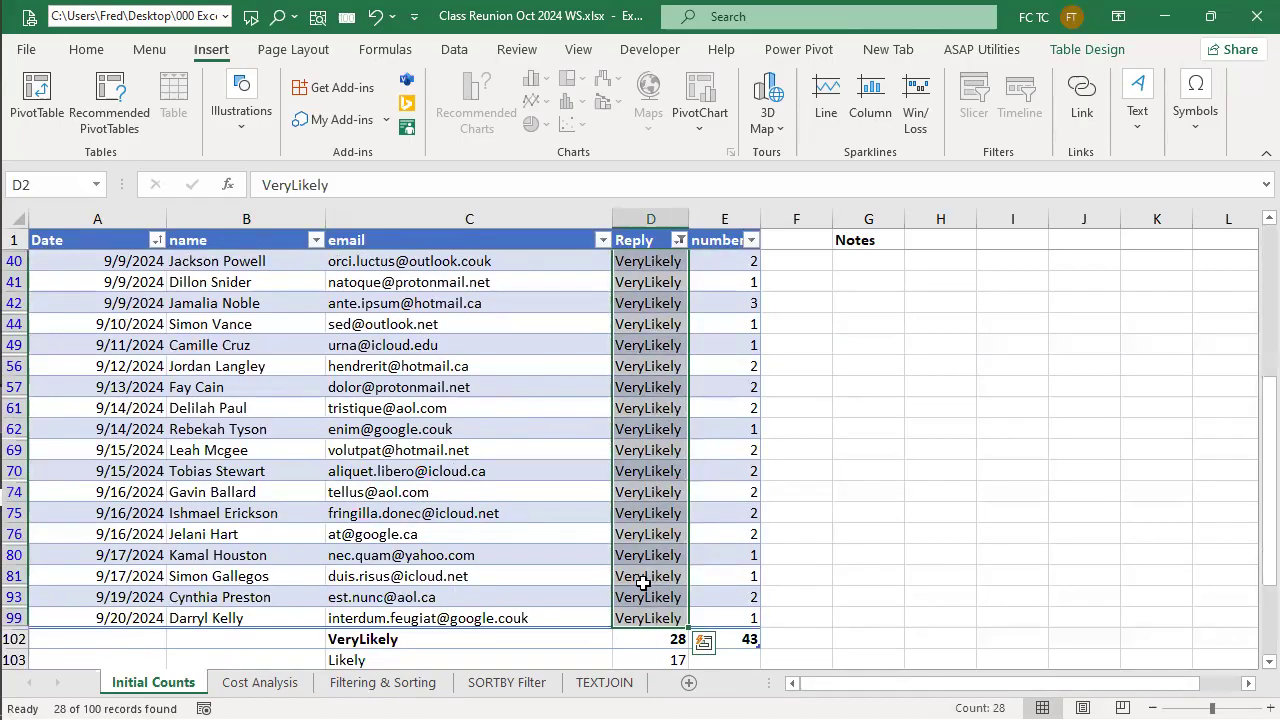
# Filter the Reply column to show only the Likely responses and select those replies to check their count
pyautogui.scroll(2, 647, 250)
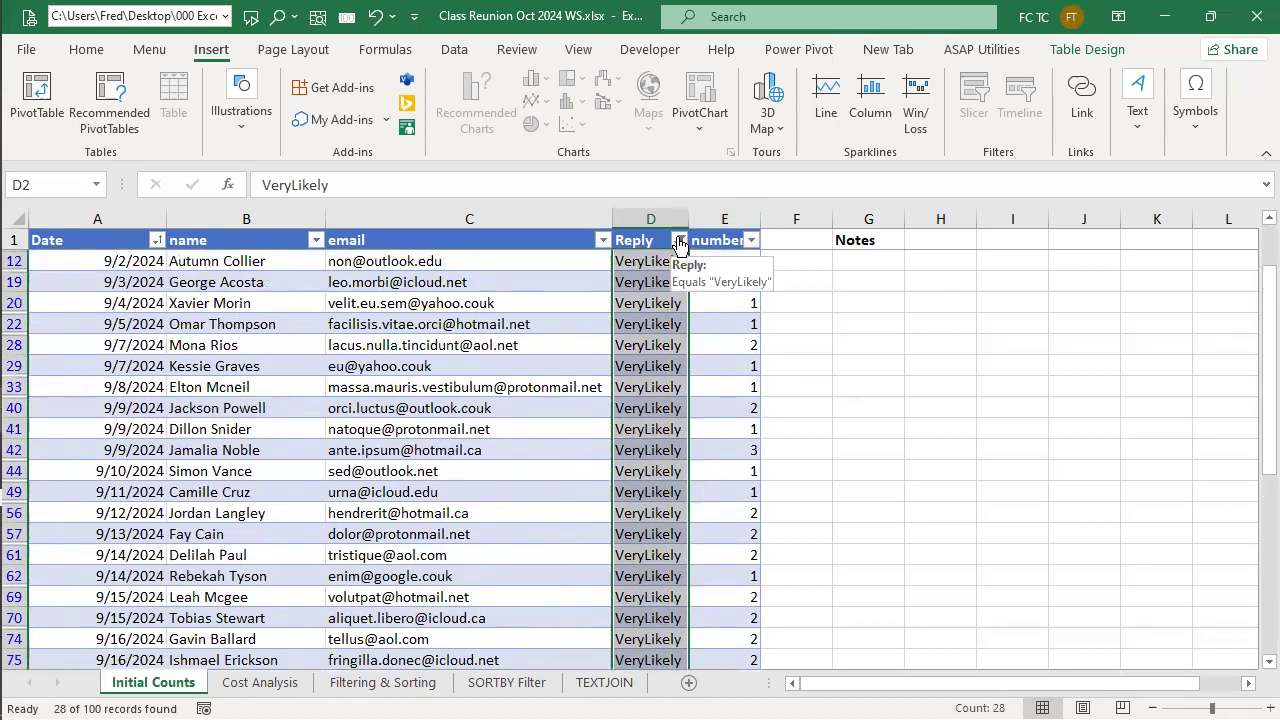
pyautogui.click(679, 241)
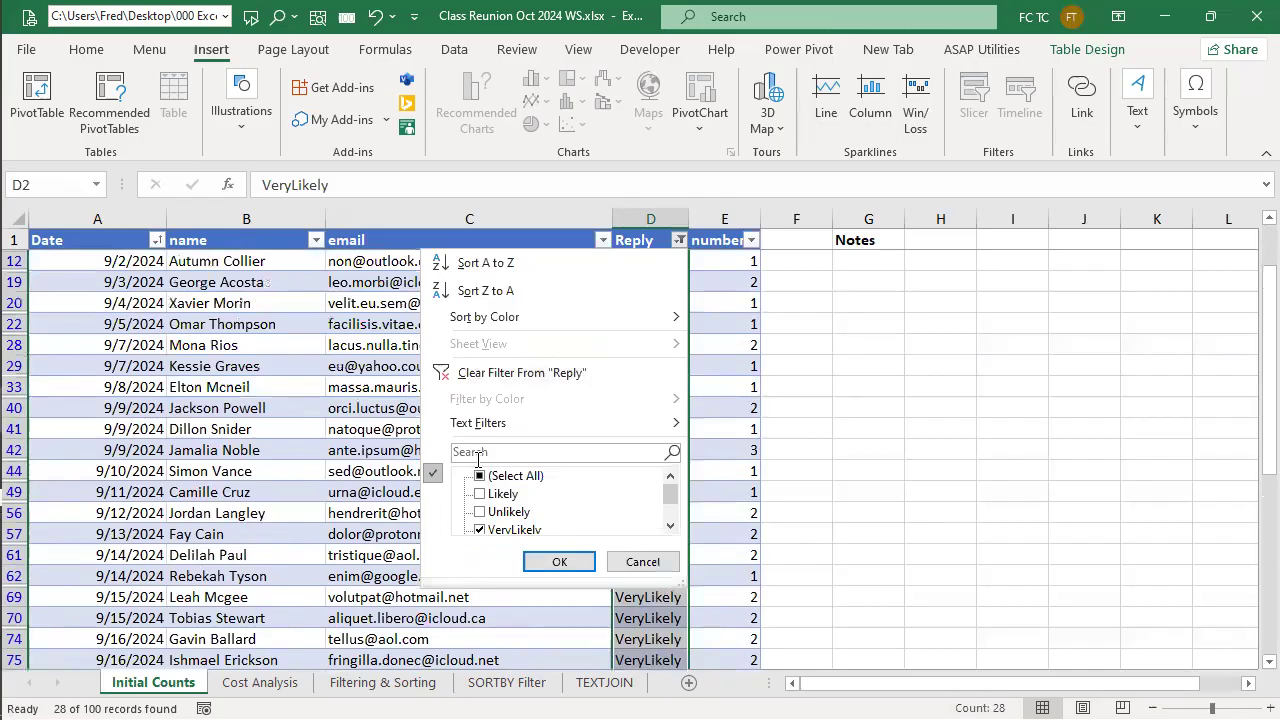
pyautogui.click(479, 530)
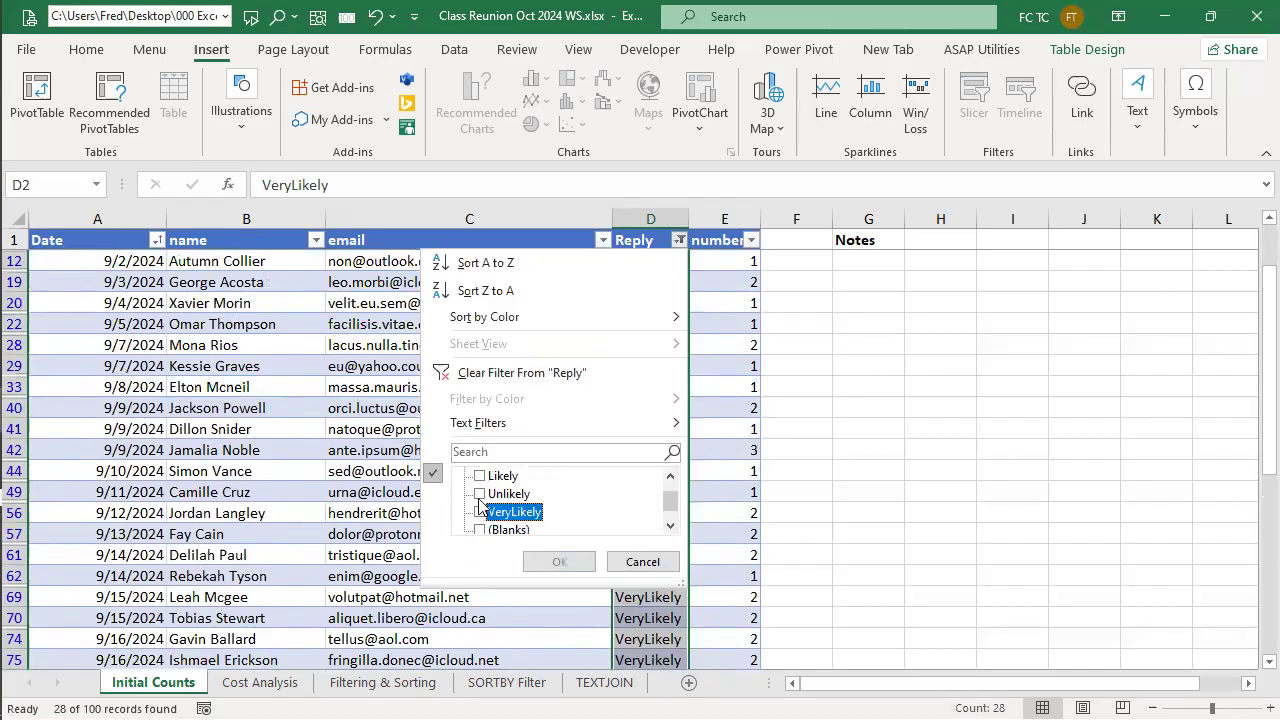
pyautogui.click(481, 477)
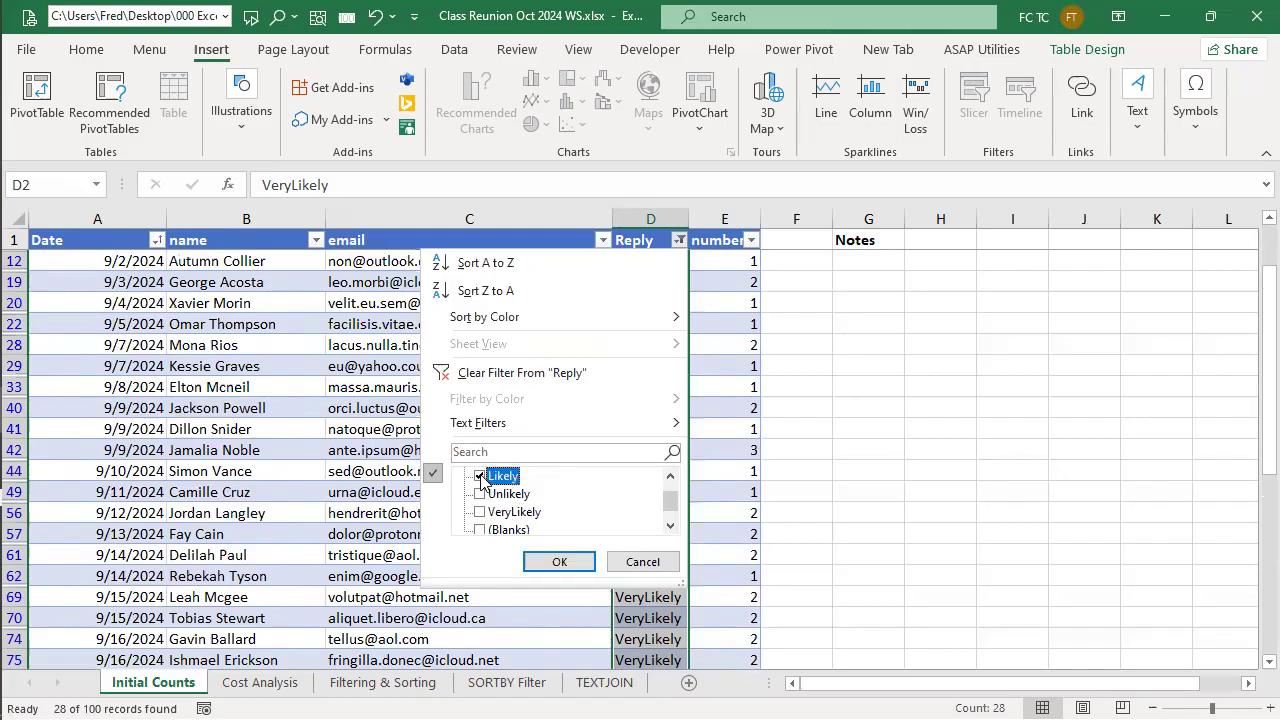
pyautogui.click(560, 563)
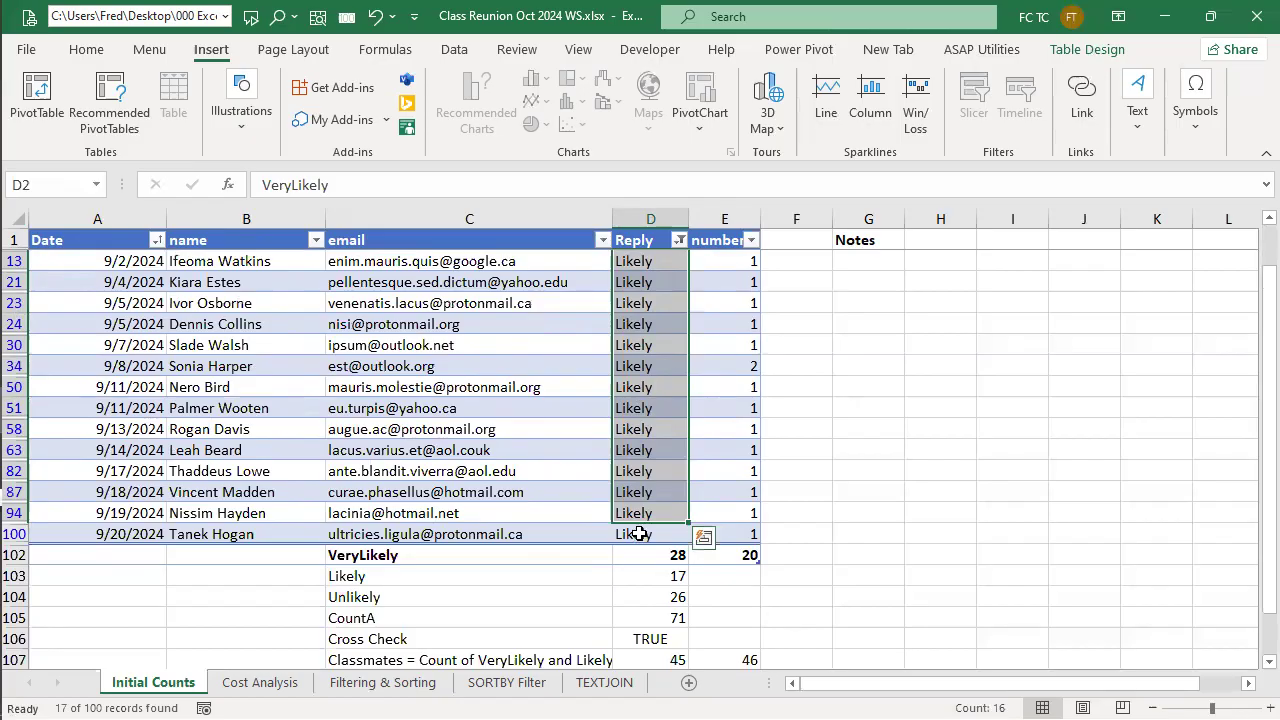
pyautogui.moveTo(639, 534); pyautogui.dragTo(627, 254)
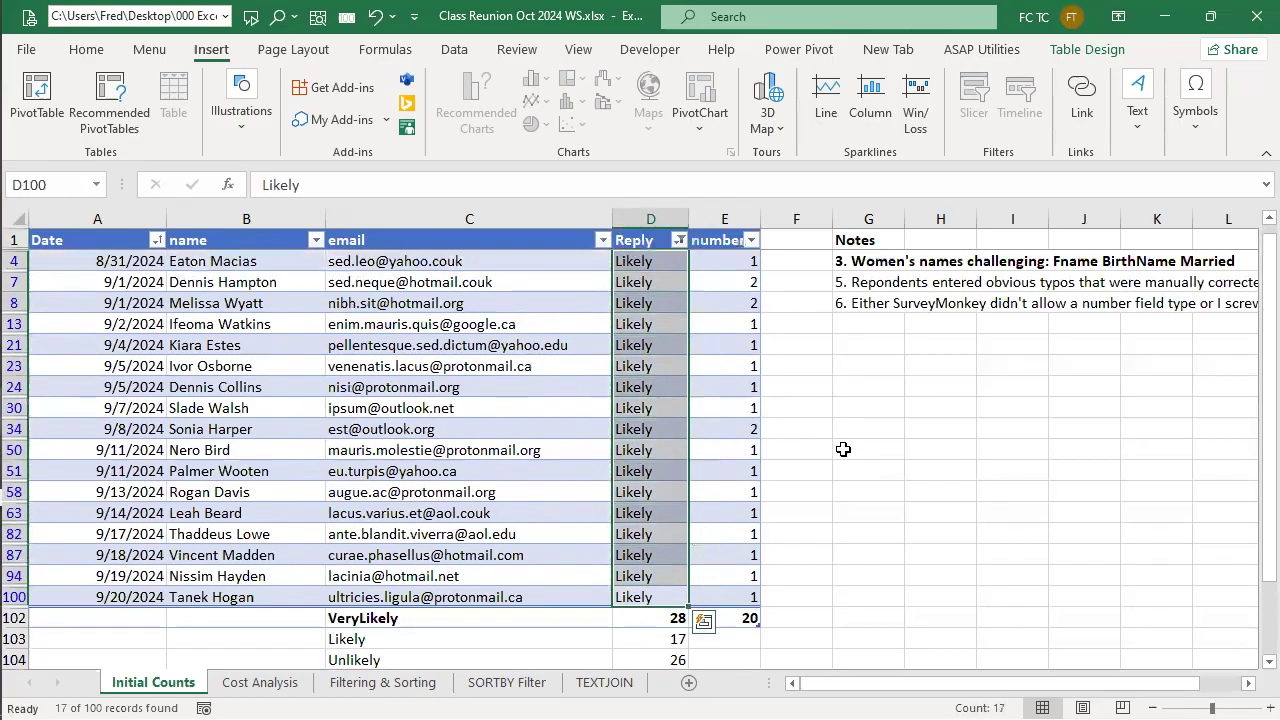
# Inspect the COUNTIF formulas behind the VeryLikely count in D102 and the Likely count in D103
pyautogui.click(646, 621)
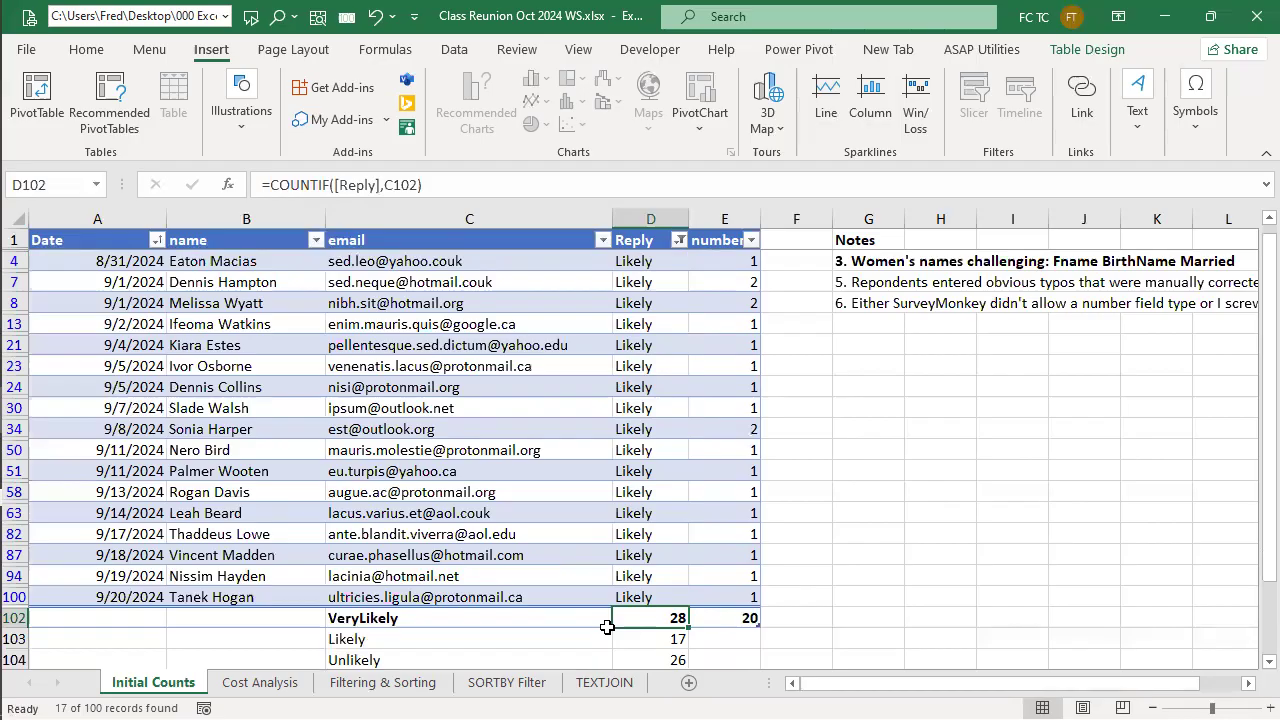
pyautogui.doubleClick(639, 618)
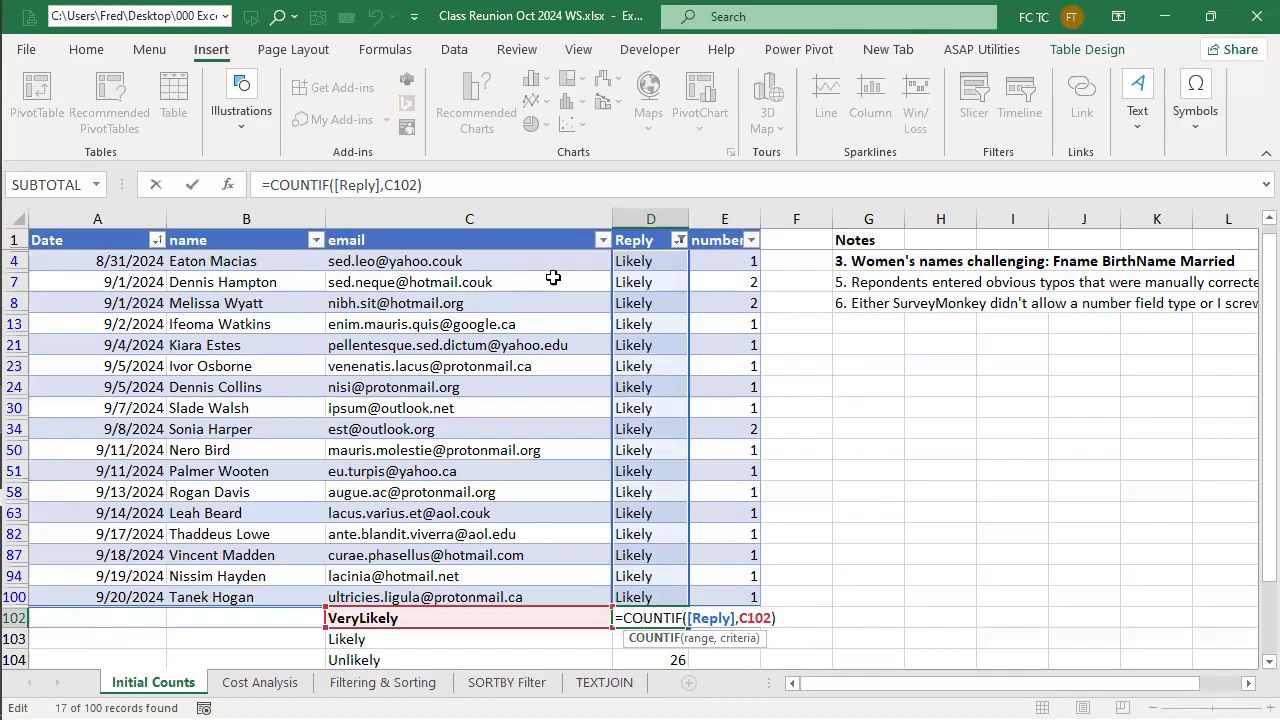
pyautogui.hotkey('ctrl', 'Return')
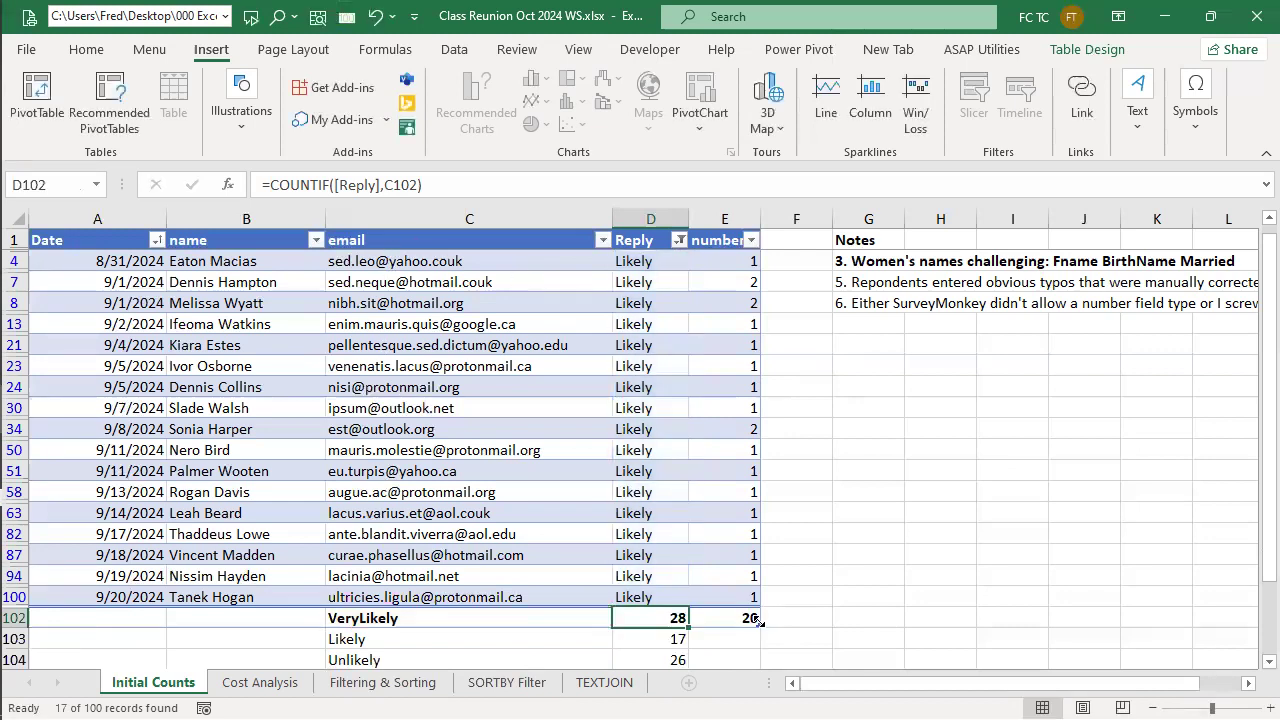
pyautogui.click(657, 638)
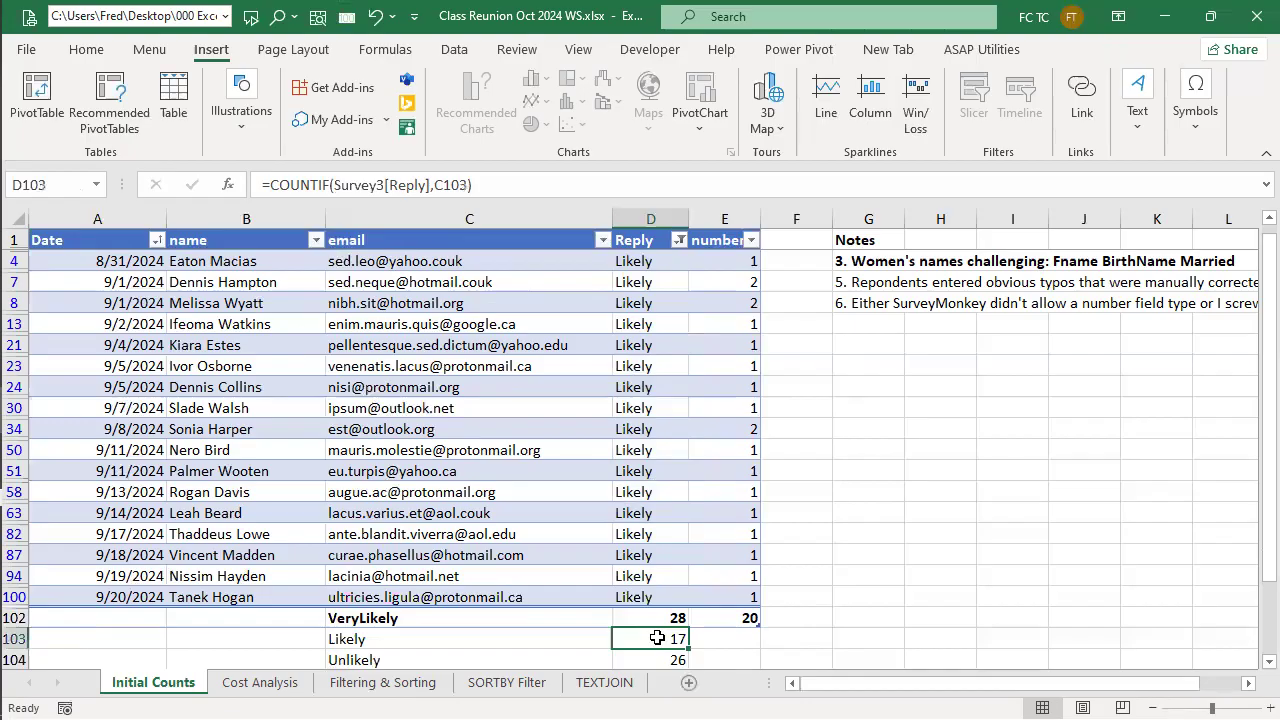
pyautogui.doubleClick(657, 638)
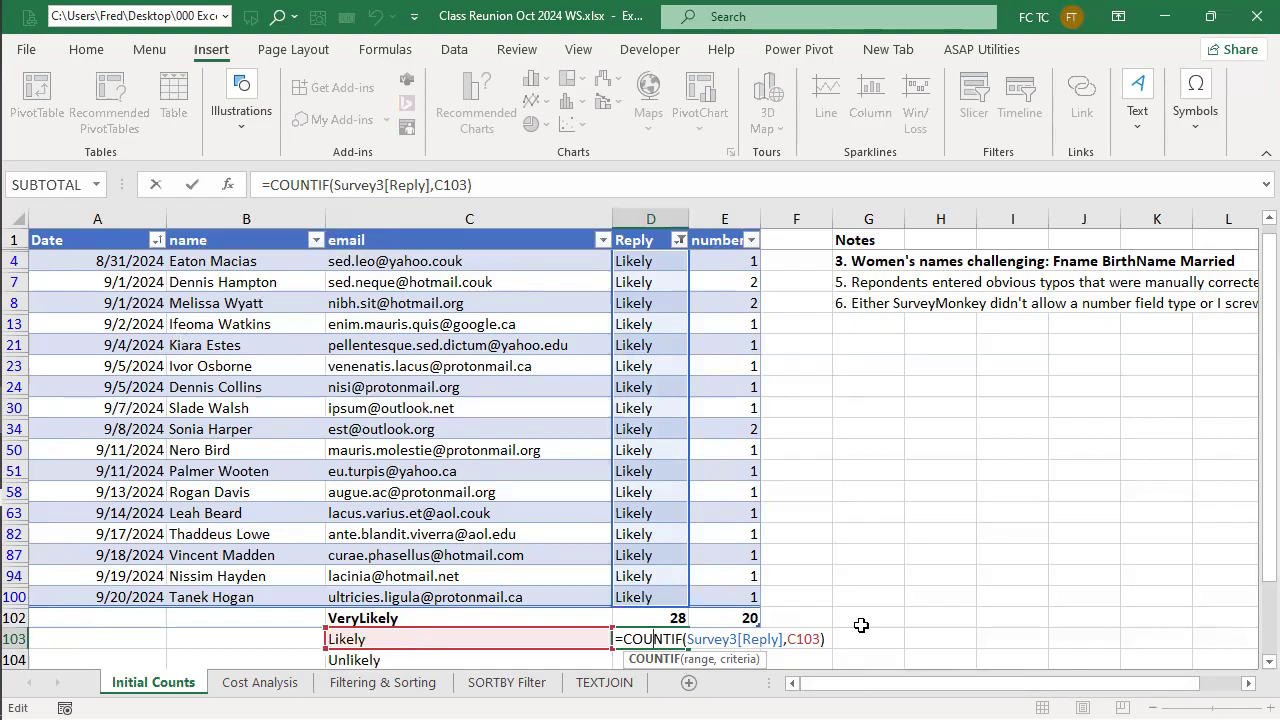
pyautogui.hotkey('ctrl', 'Return')
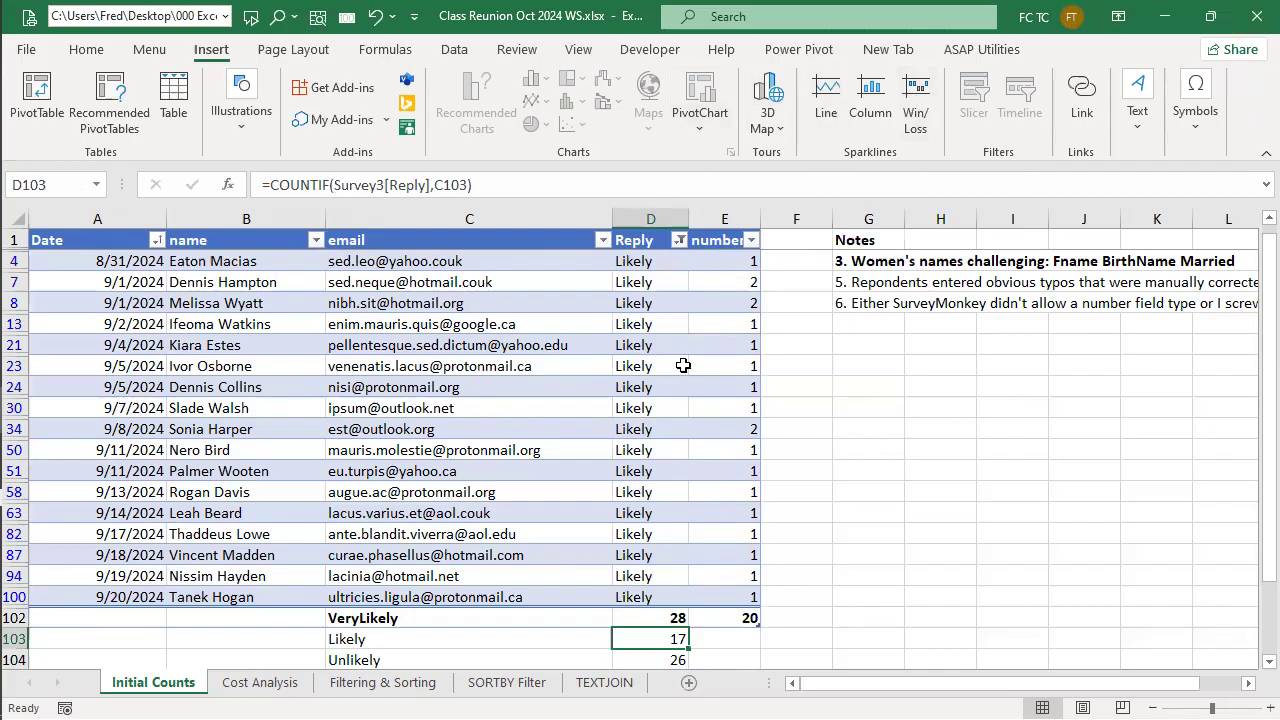
# Inspect the COUNTIF formula for Unlikely in D104 and the number column's total formula in E102
pyautogui.click(651, 619)
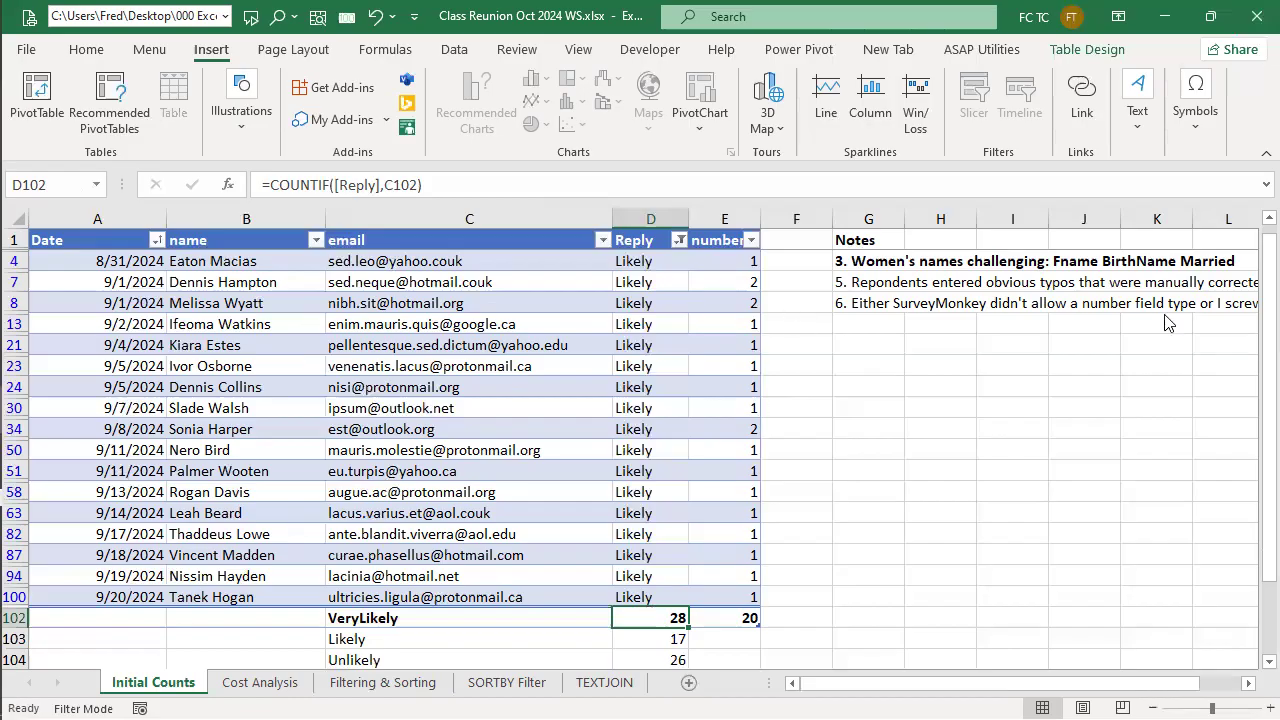
pyautogui.click(660, 659)
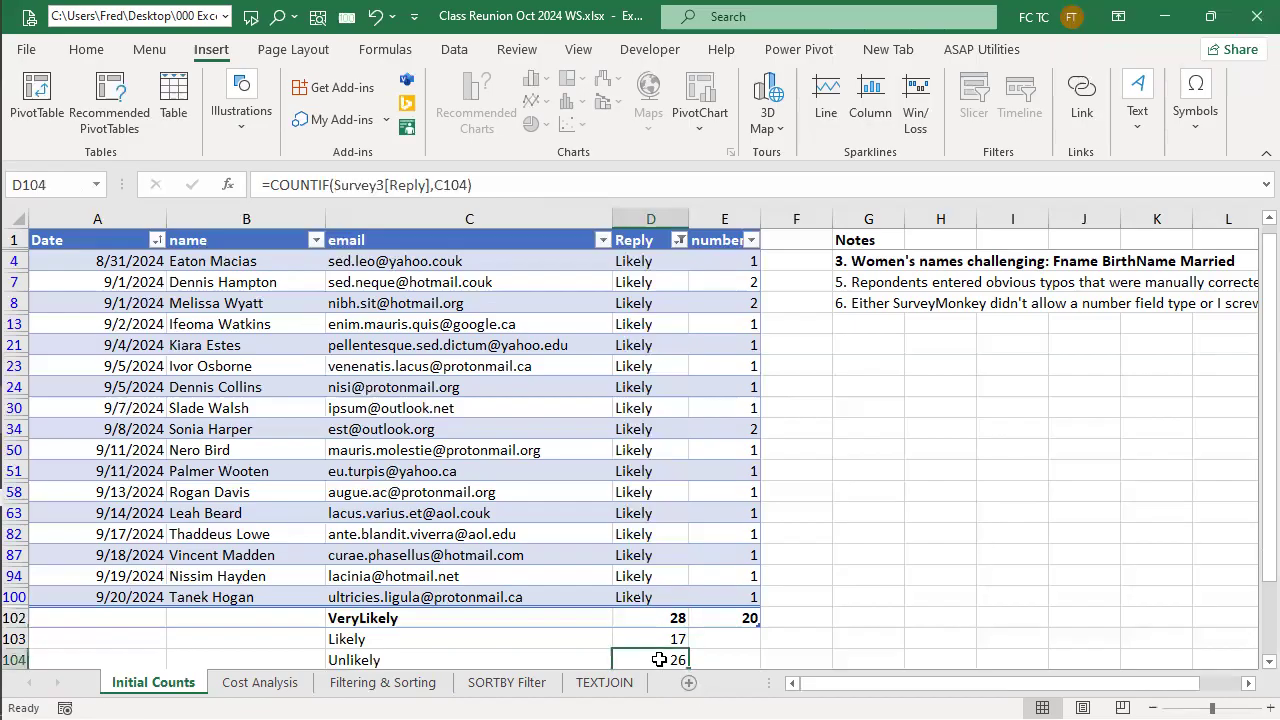
pyautogui.doubleClick(660, 659)
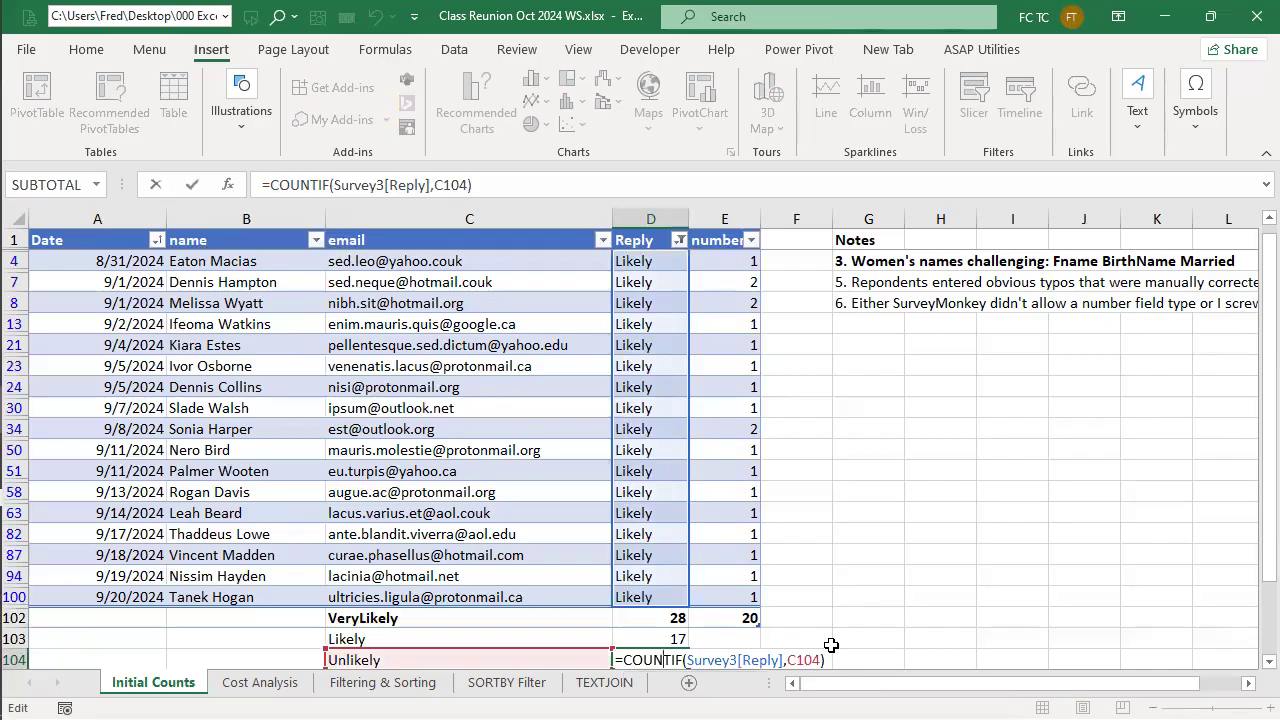
pyautogui.press('Escape')
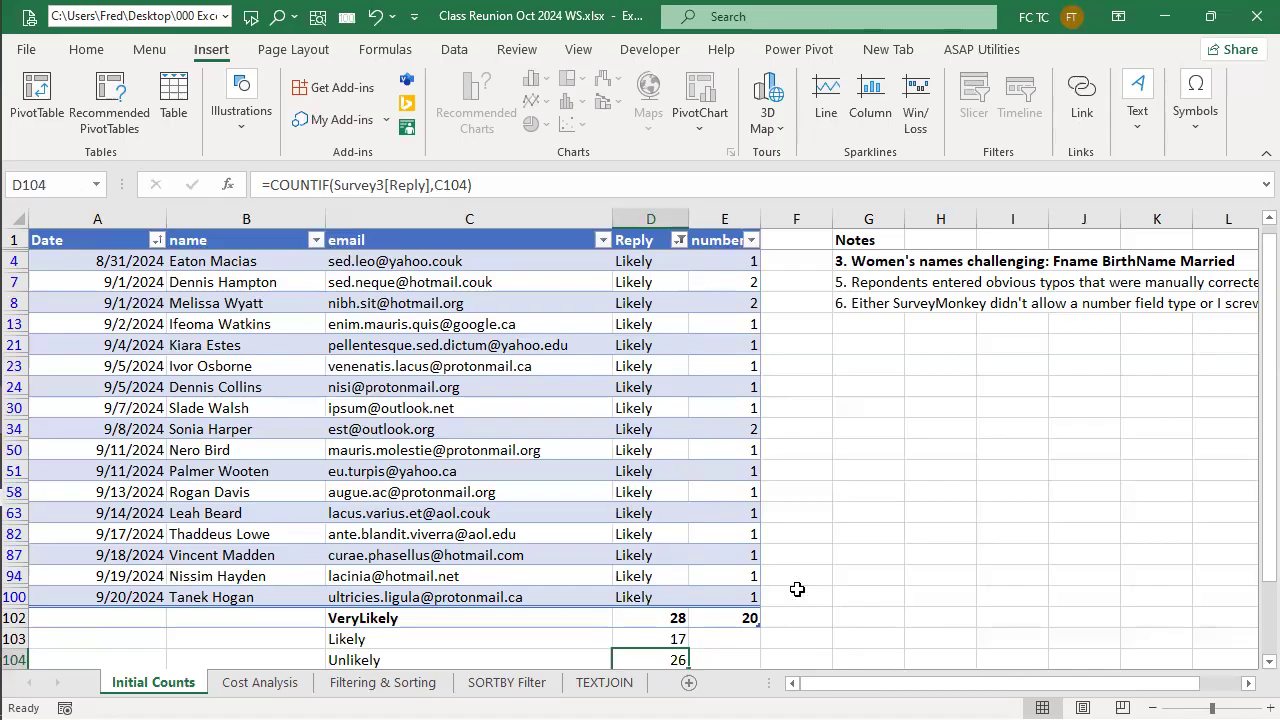
pyautogui.click(735, 619)
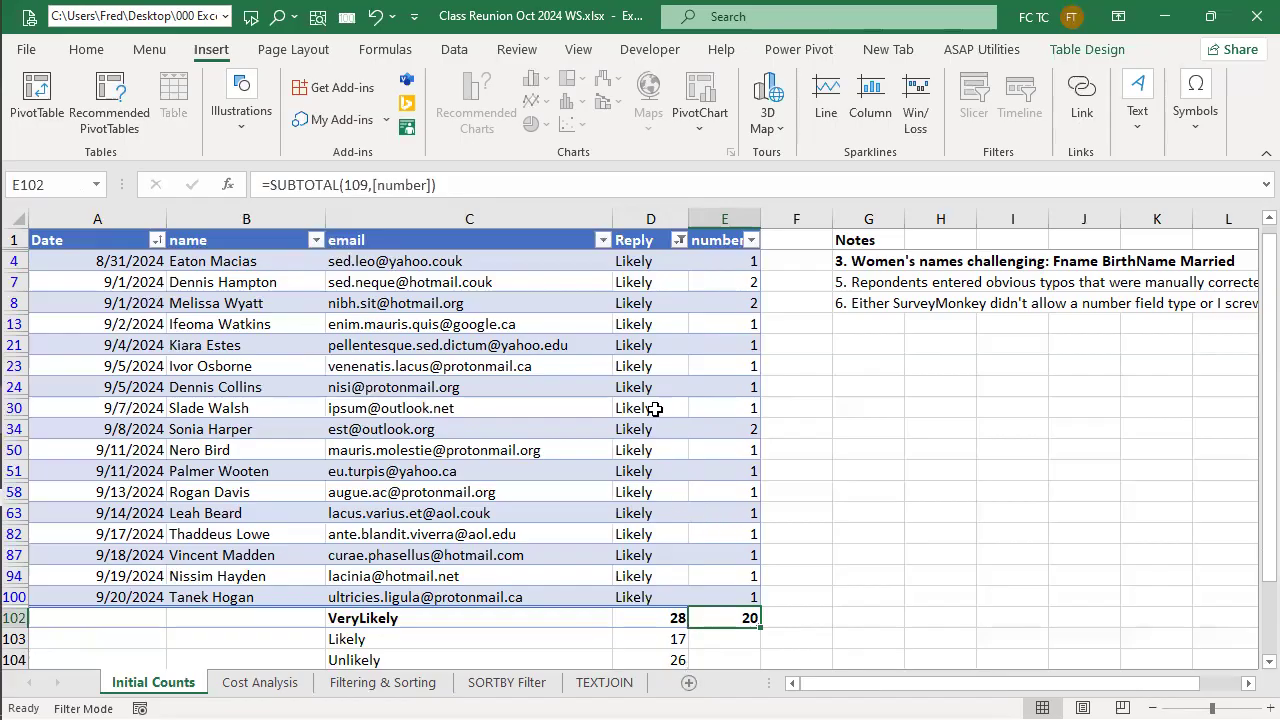
# Reset the Reply column filter to show all responses, including the blanks
pyautogui.click(681, 239)
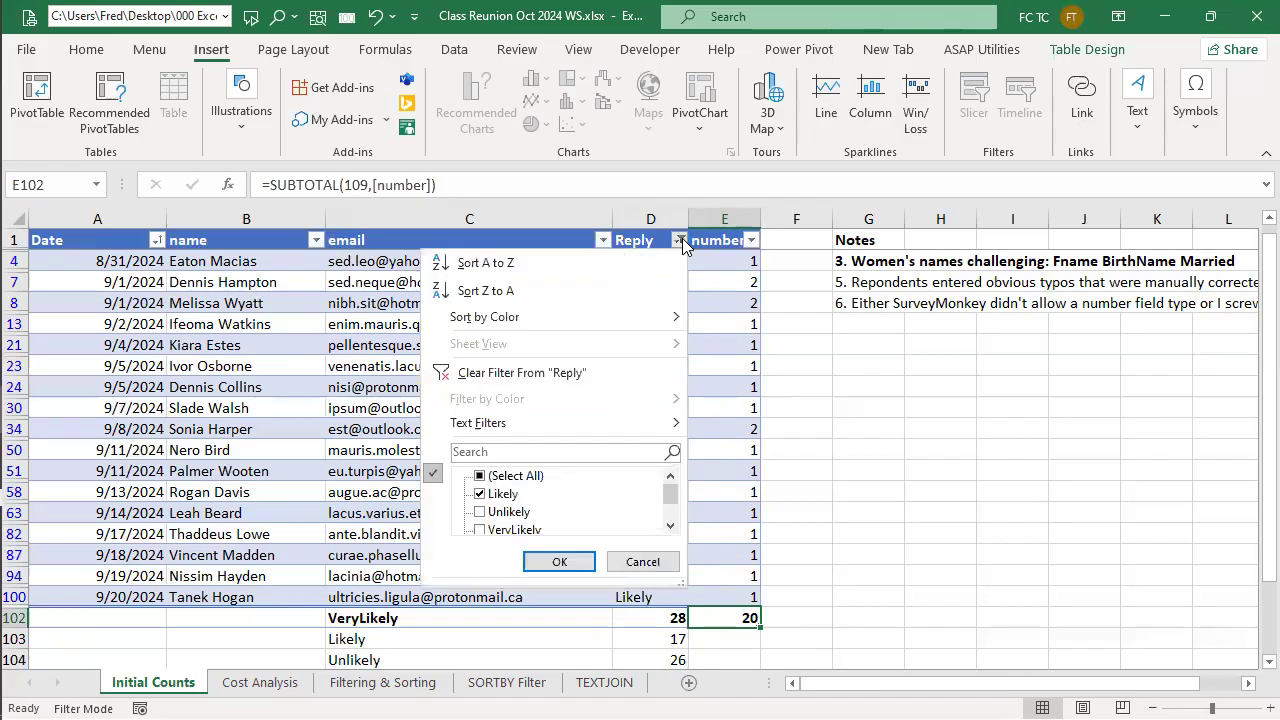
pyautogui.click(480, 478)
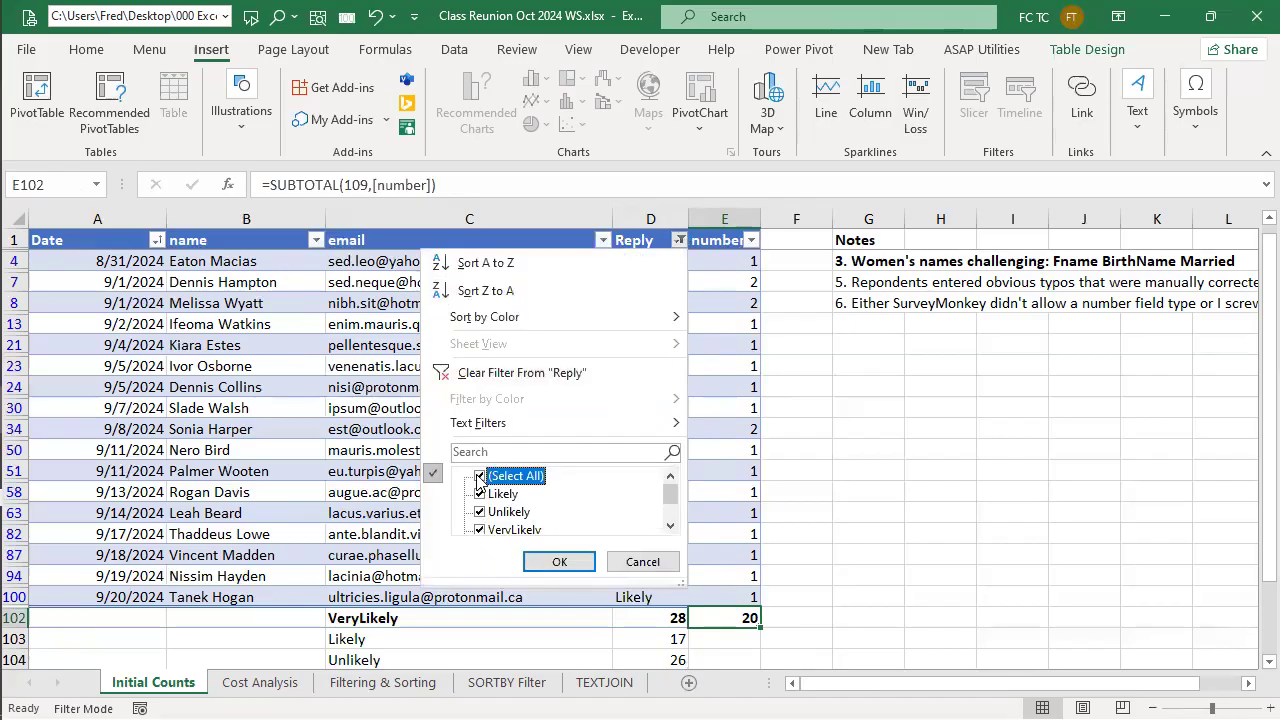
pyautogui.click(556, 561)
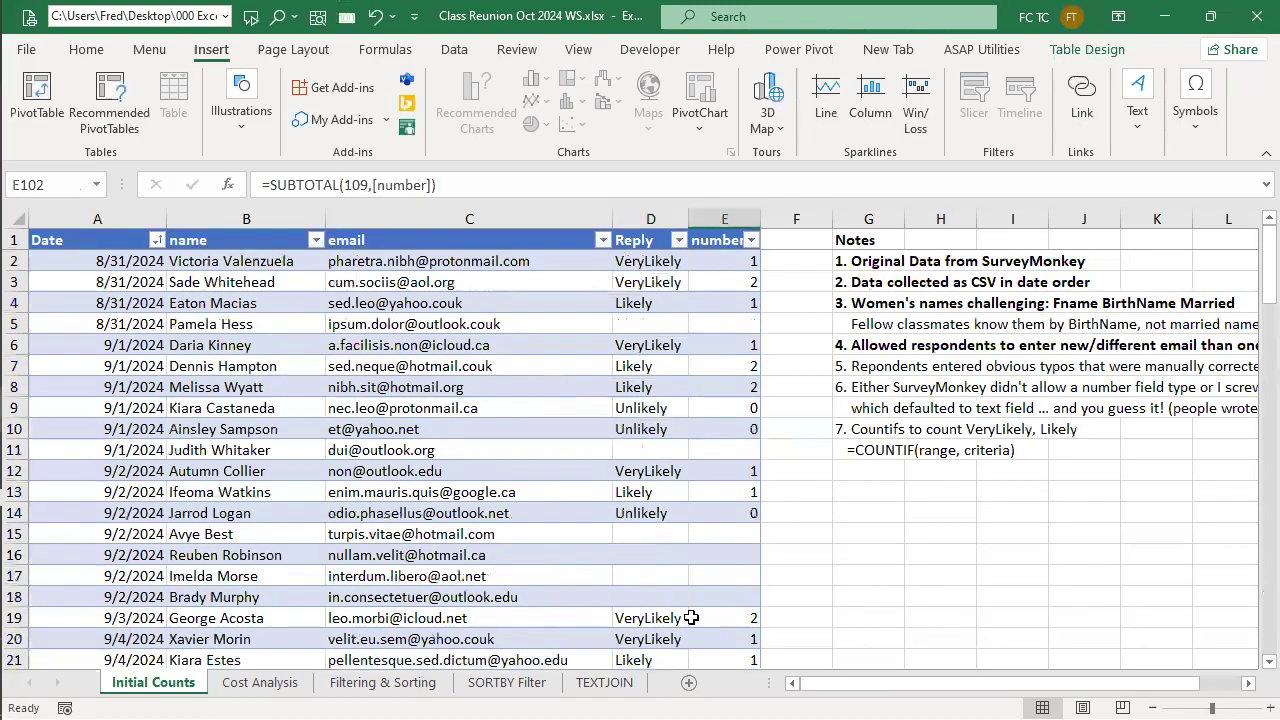
# Review the SUBTOTAL formula for the number column in E102, then delete it from the total row
pyautogui.scroll(-4, 700, 610)
pyautogui.scroll(-8, 700, 598)
pyautogui.scroll(-18, 657, 605)
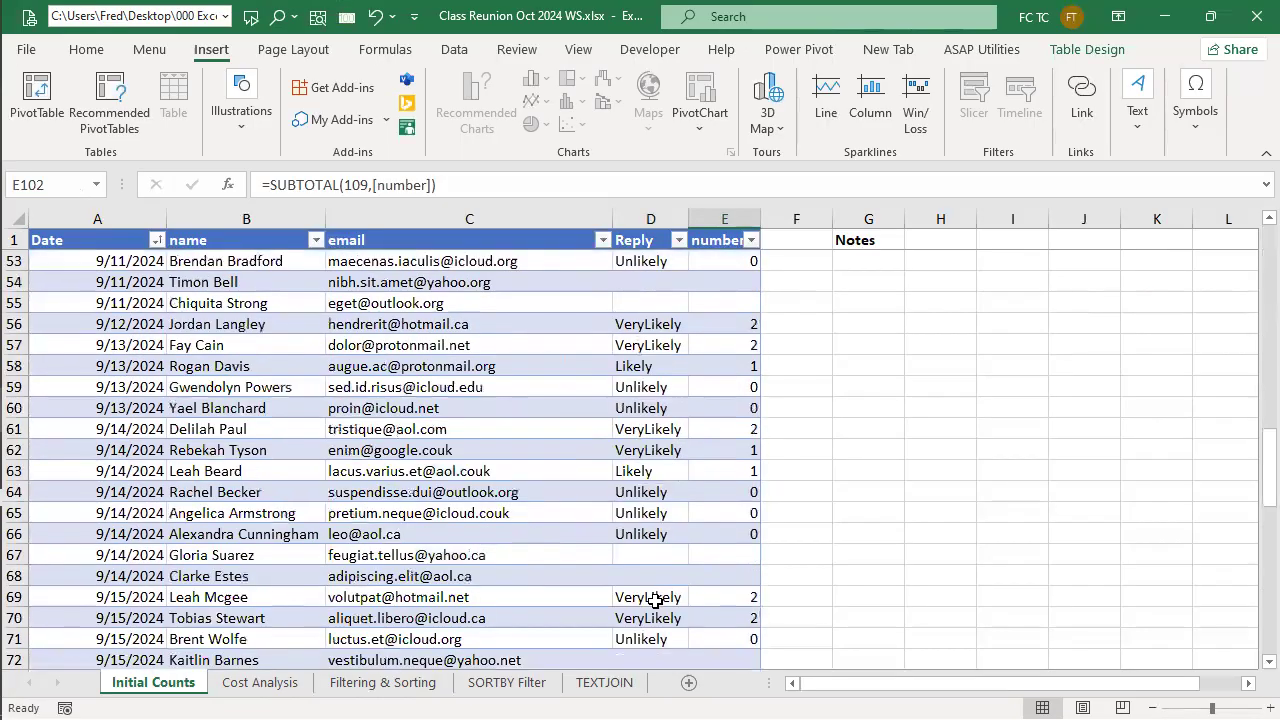
pyautogui.scroll(-1, 665, 600)
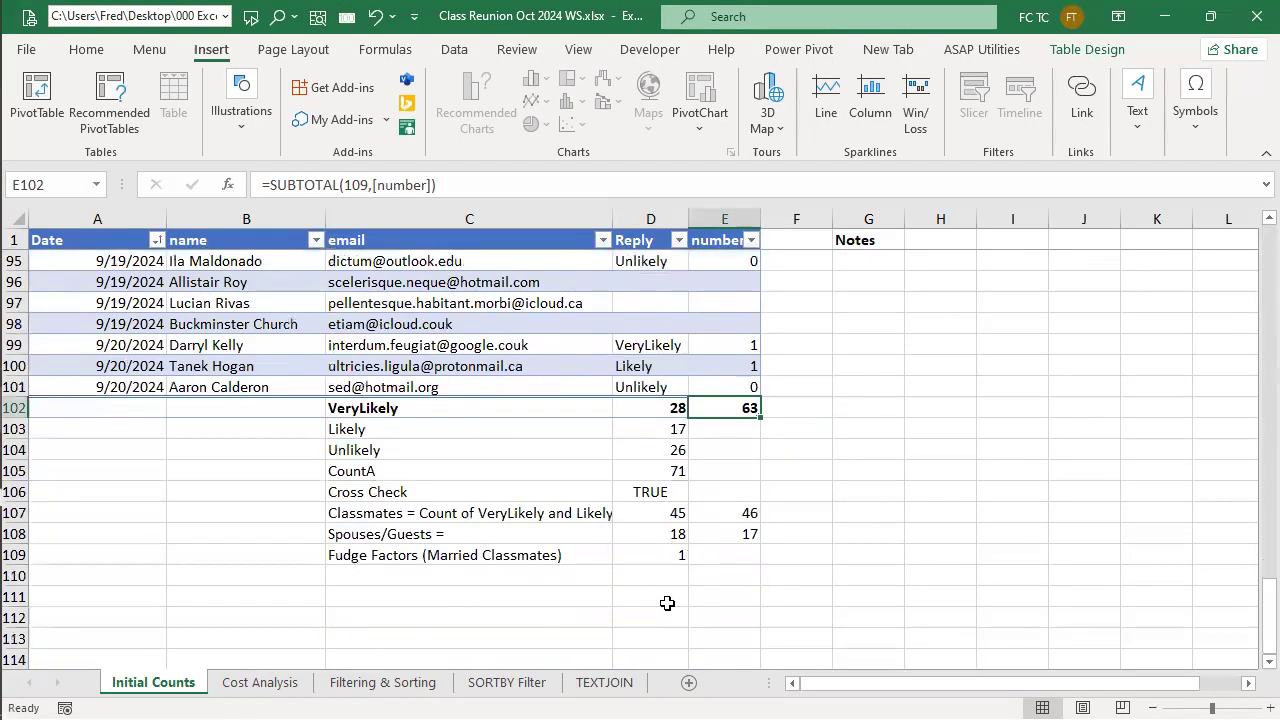
pyautogui.scroll(1, 665, 600)
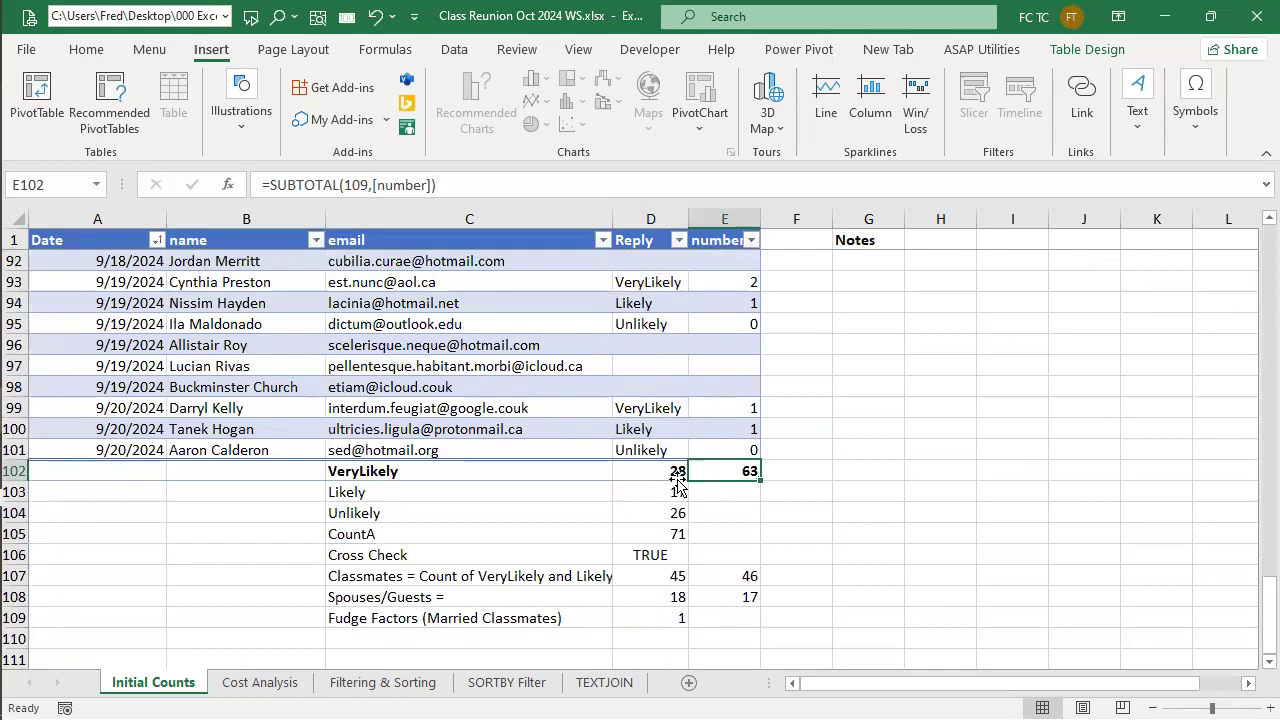
pyautogui.doubleClick(738, 471)
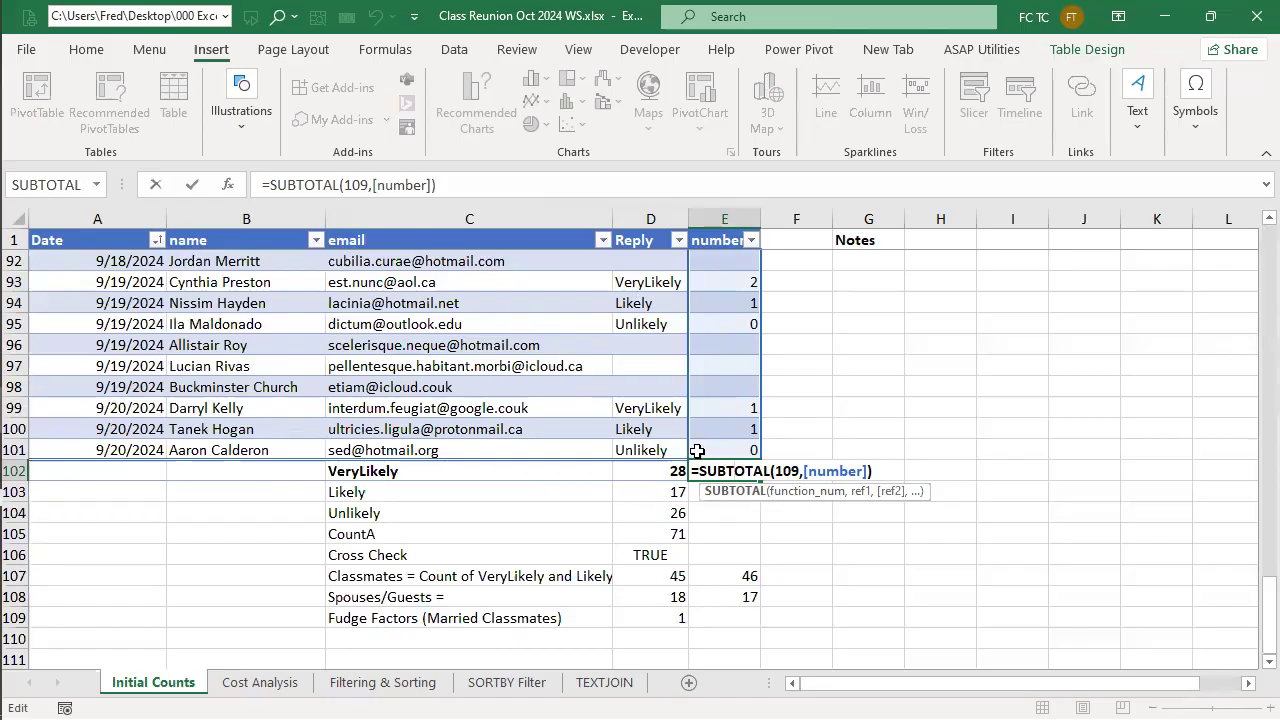
pyautogui.hotkey('ctrl', 'Return')
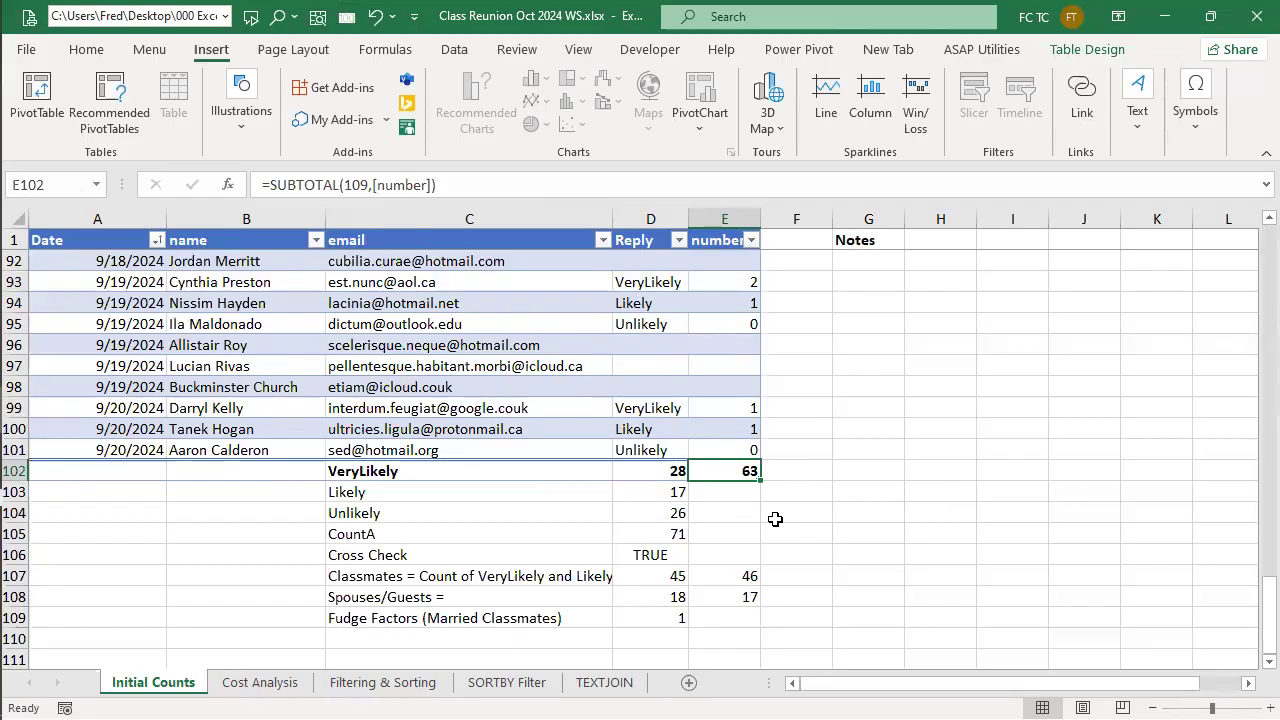
pyautogui.press('Delete')
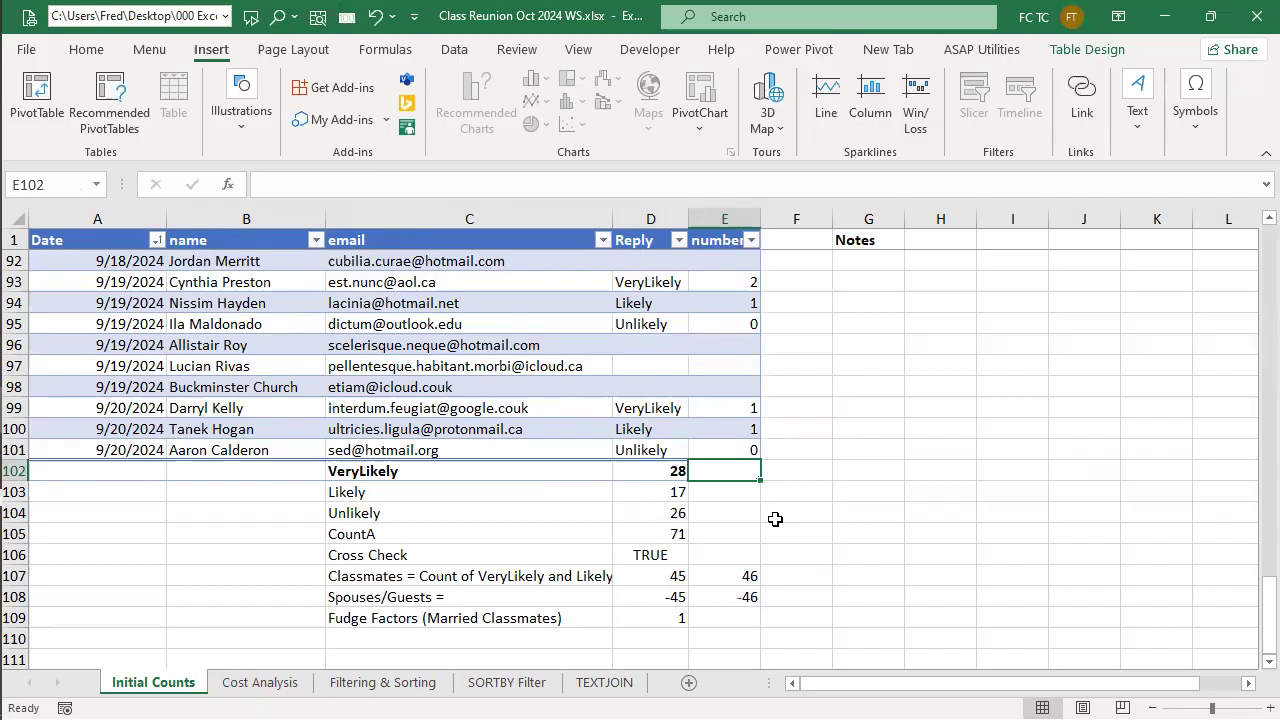
pyautogui.write('=sum')
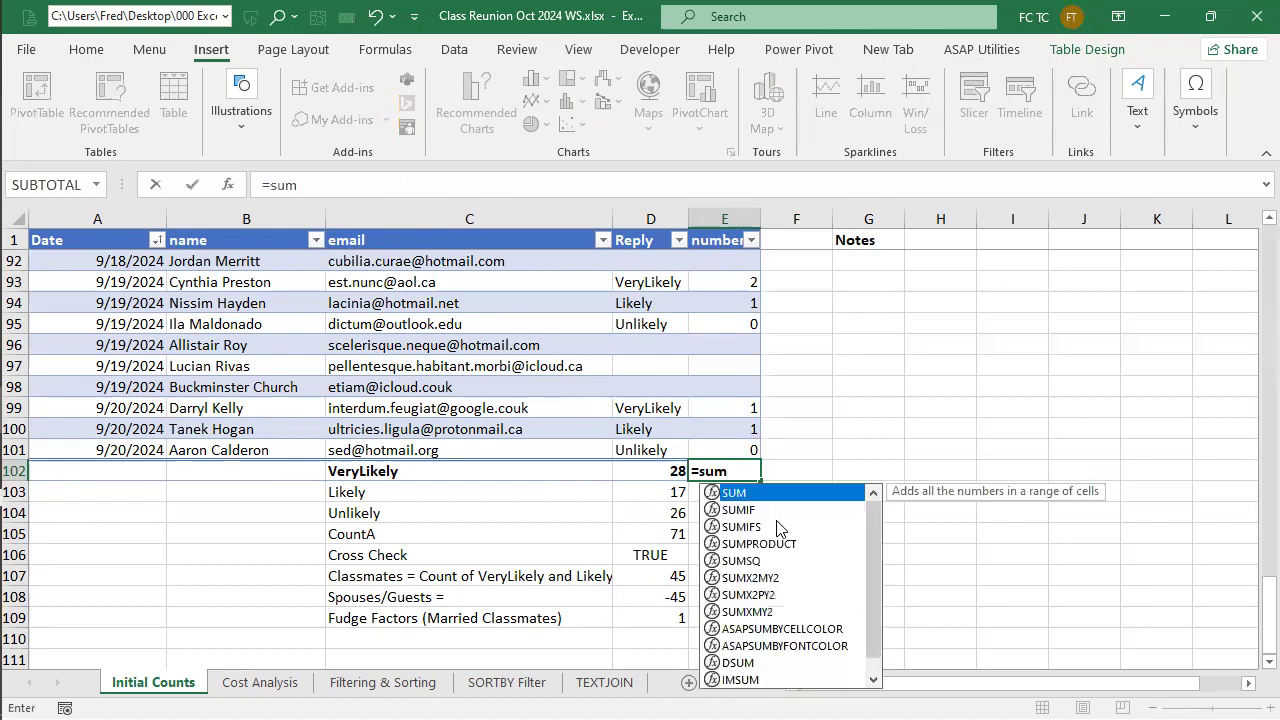
pyautogui.write('(')
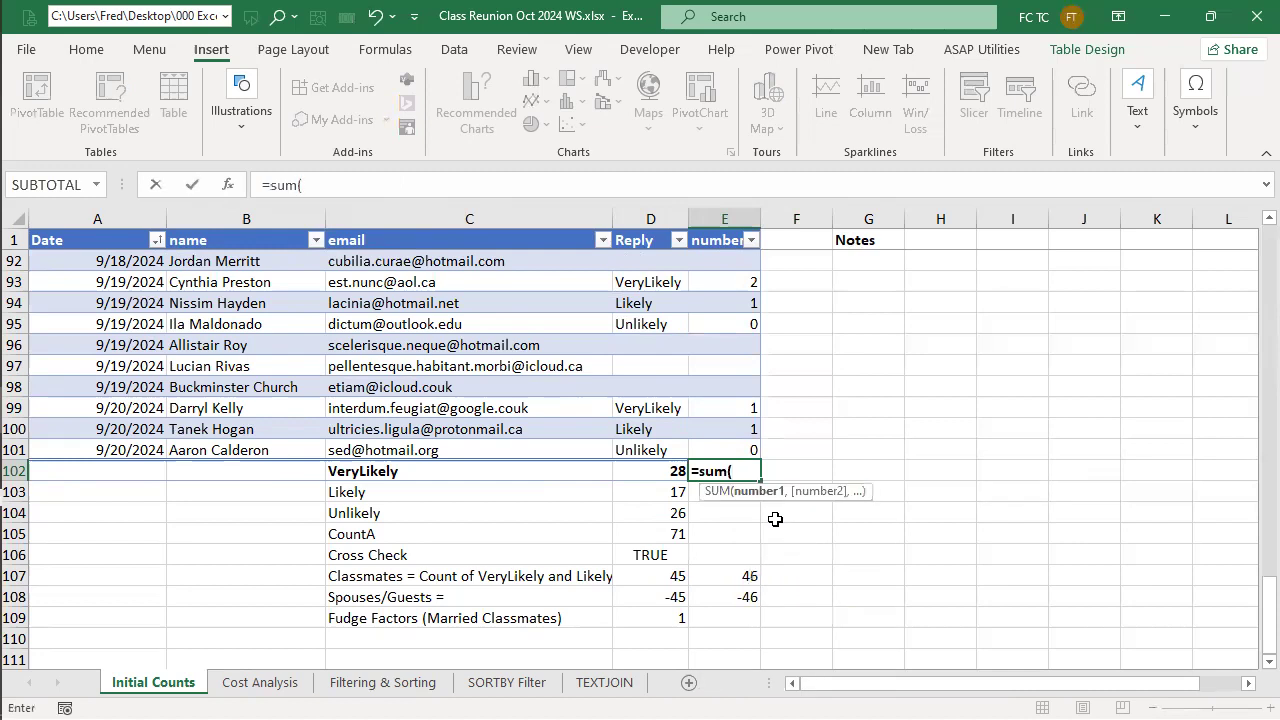
pyautogui.write('n')
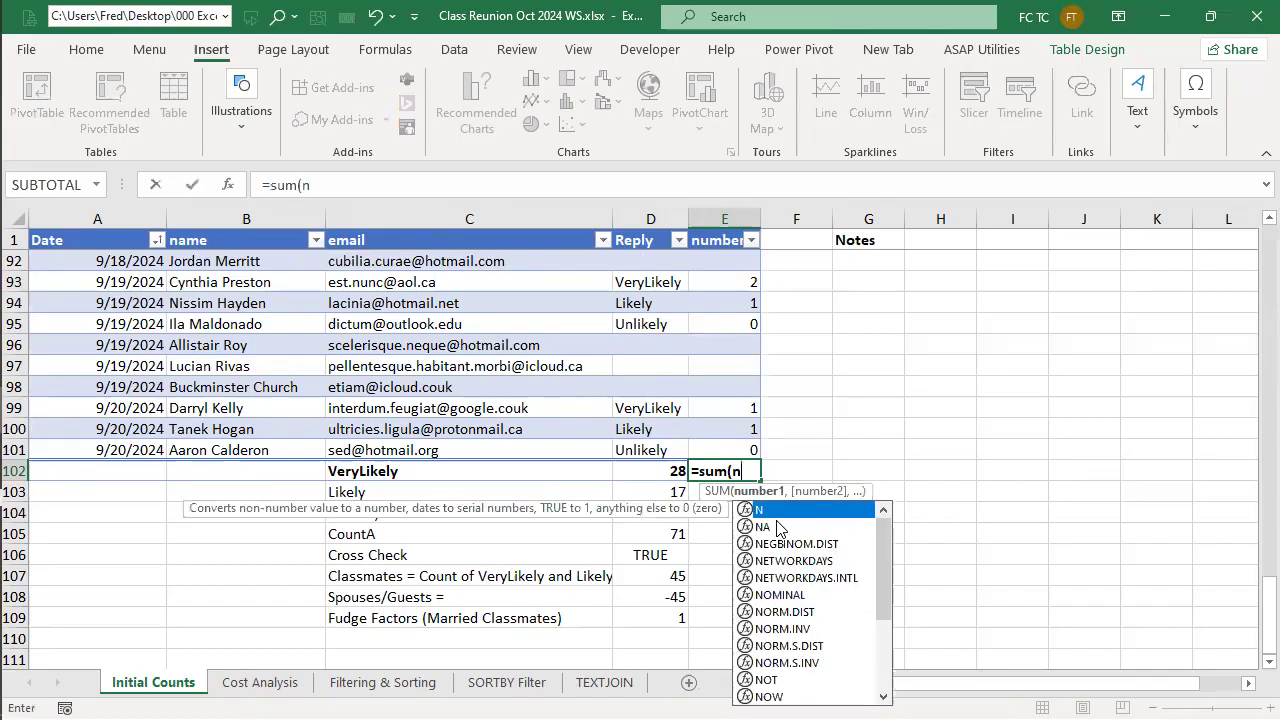
pyautogui.press('BackSpace')
pyautogui.press('BackSpace')
pyautogui.press('BackSpace')
pyautogui.press('BackSpace')
pyautogui.press('BackSpace')
pyautogui.press('BackSpace')
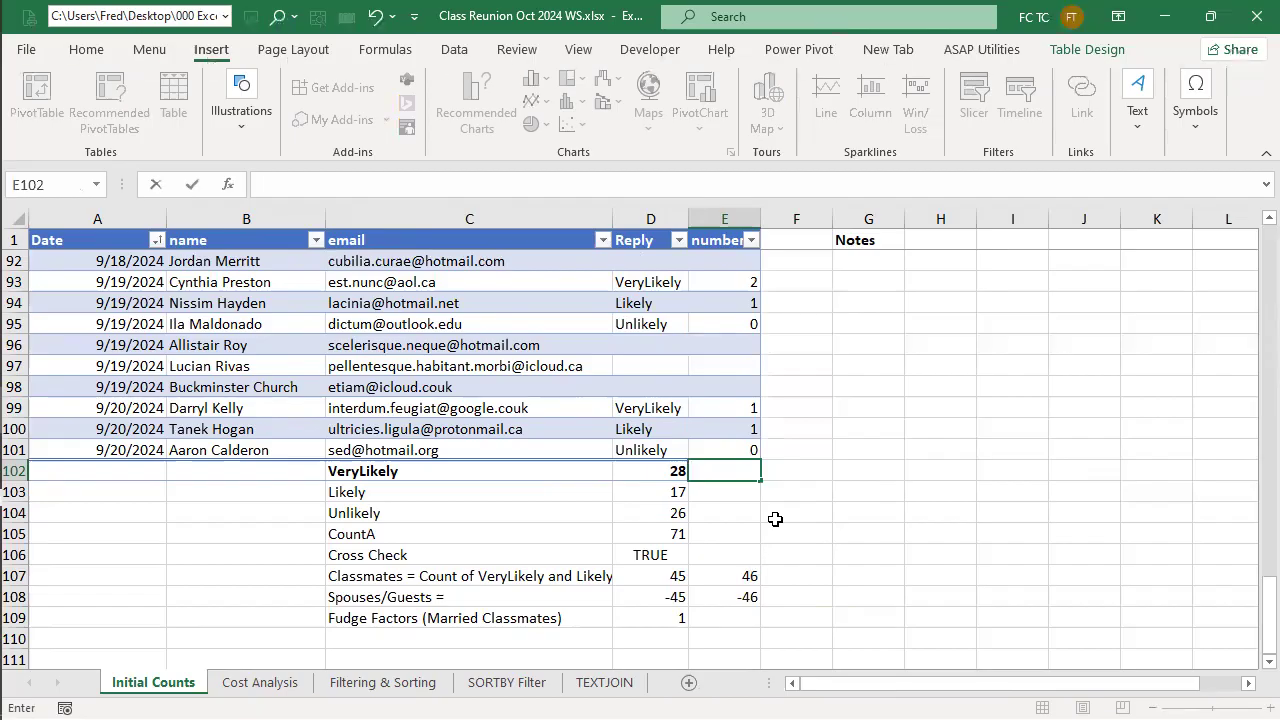
pyautogui.press('Escape')
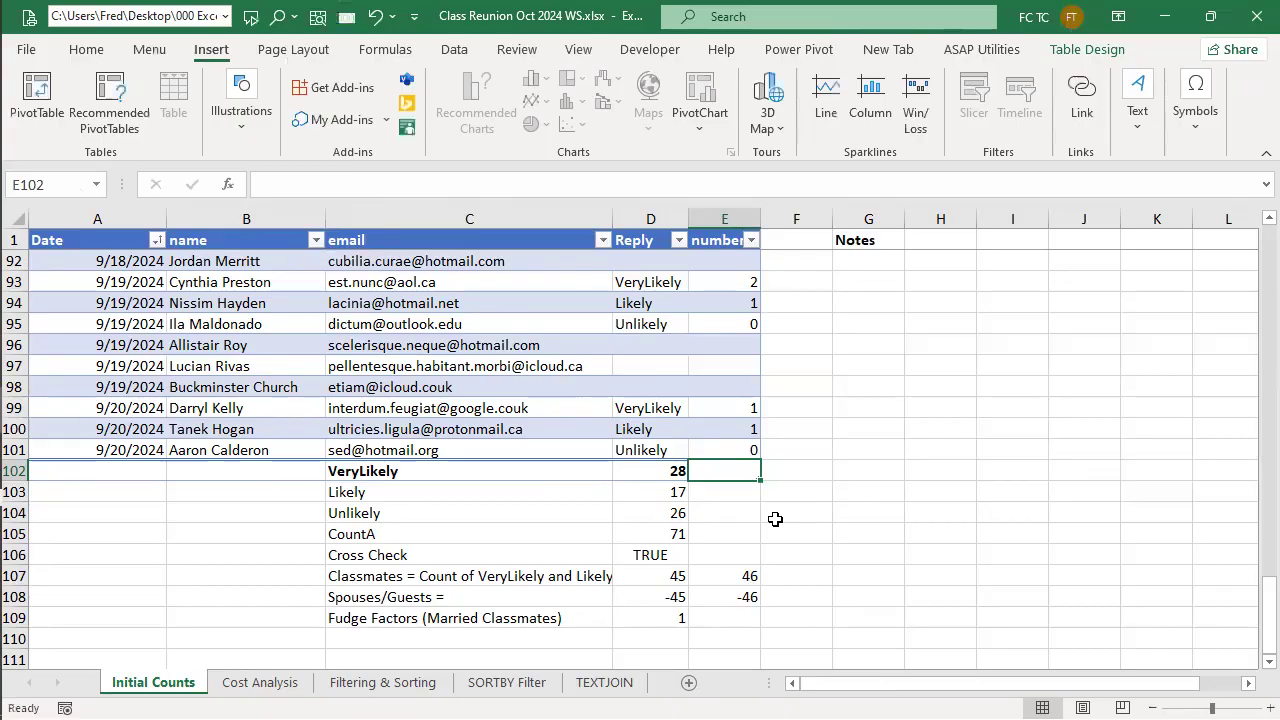
# Restore the deleted total in E102 and change its SUBTOTAL function number to 9, giving =SUBTOTAL(9,[number])
pyautogui.hotkey('ctrl', 'z')
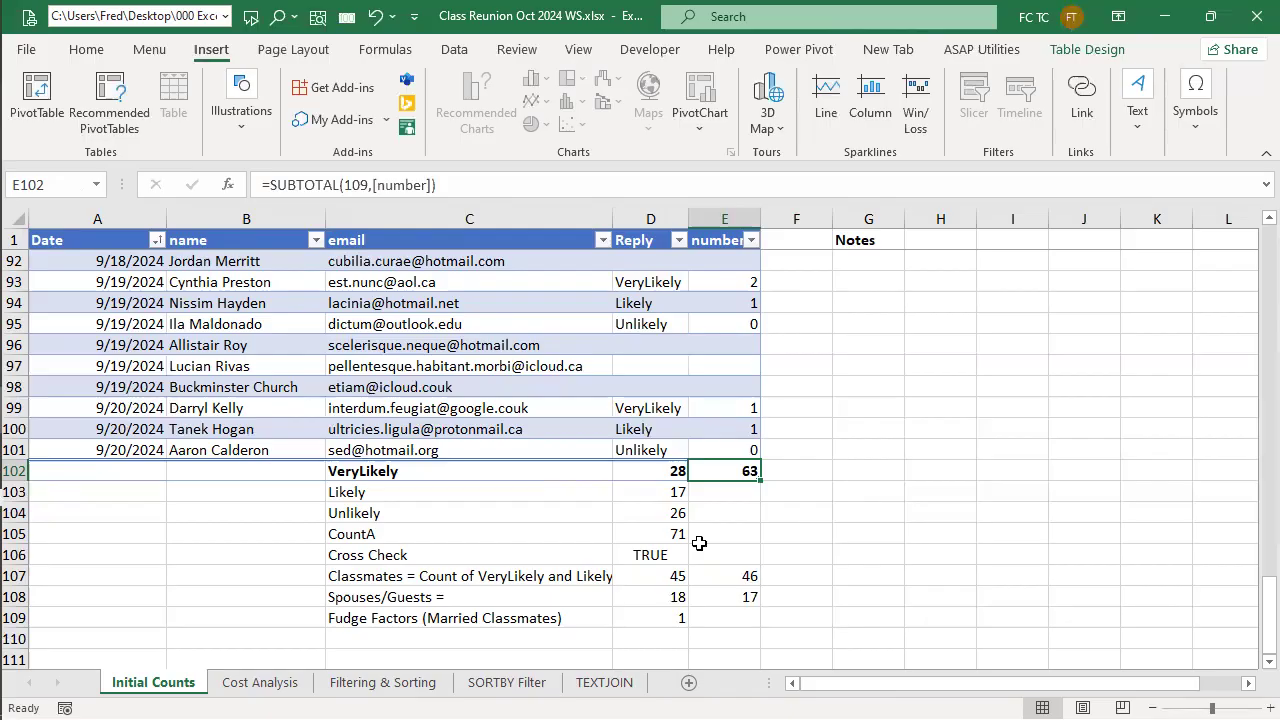
pyautogui.doubleClick(719, 471)
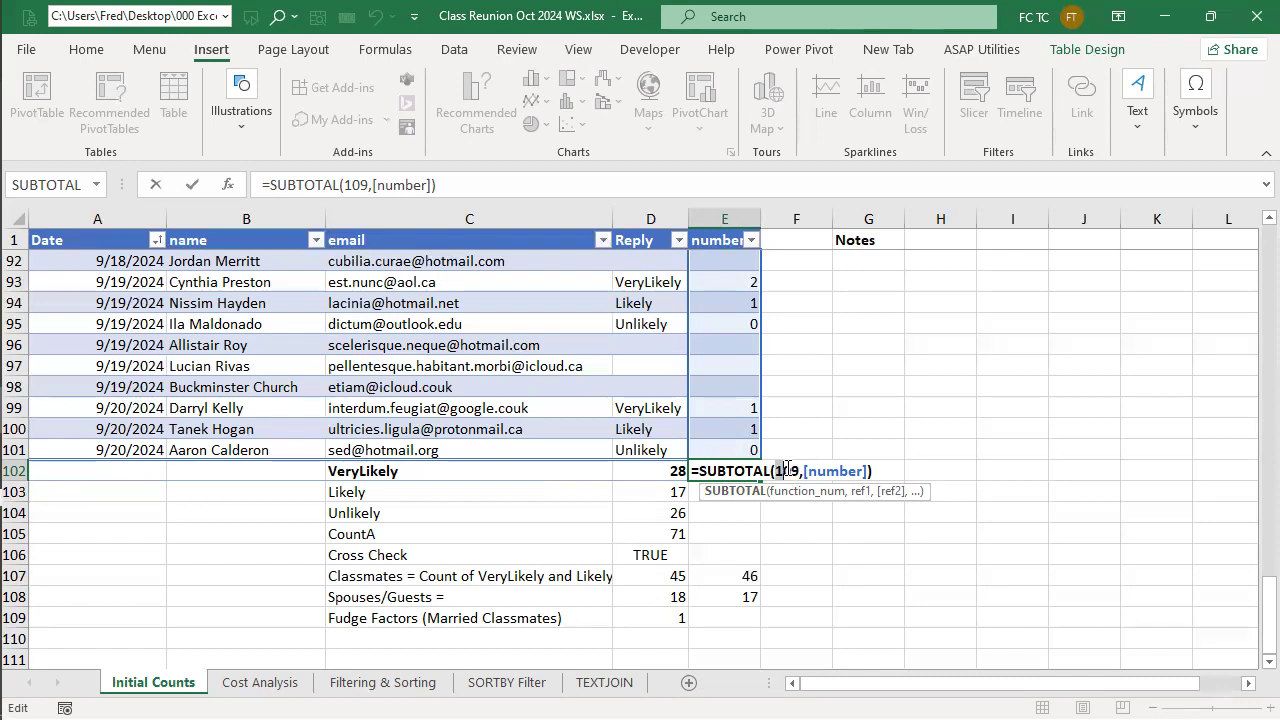
pyautogui.doubleClick(788, 470)
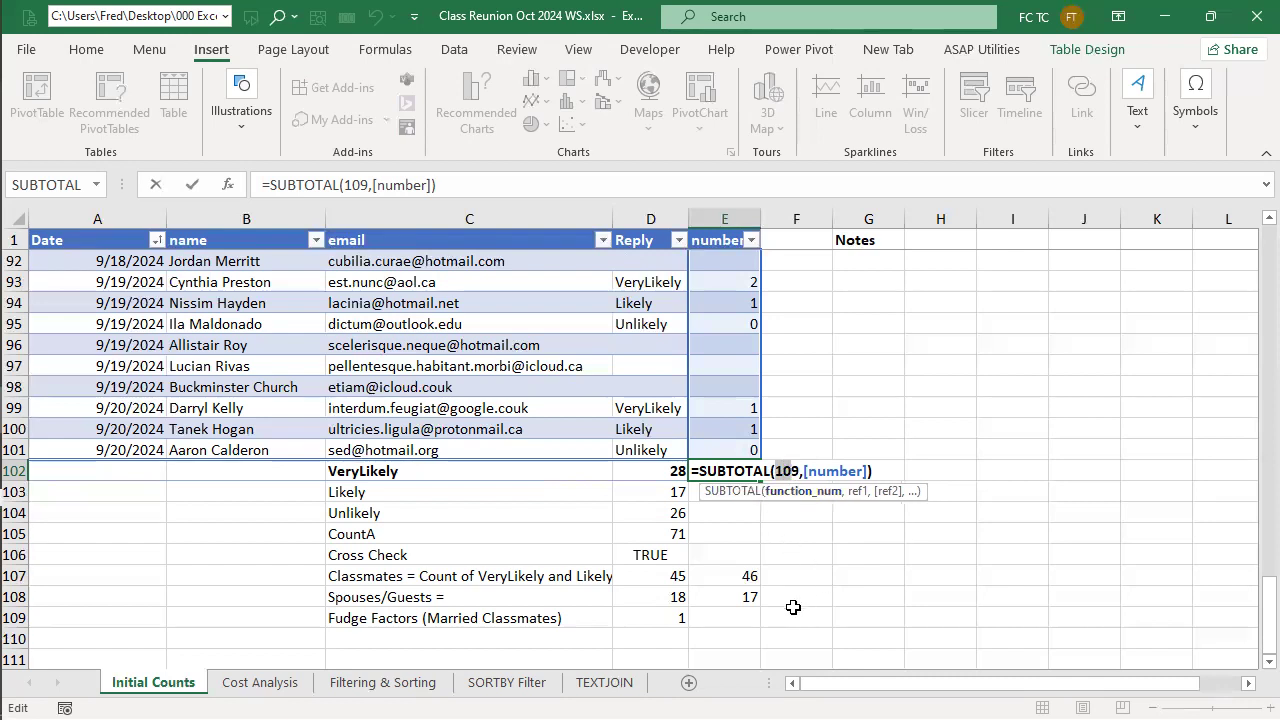
pyautogui.write('9')
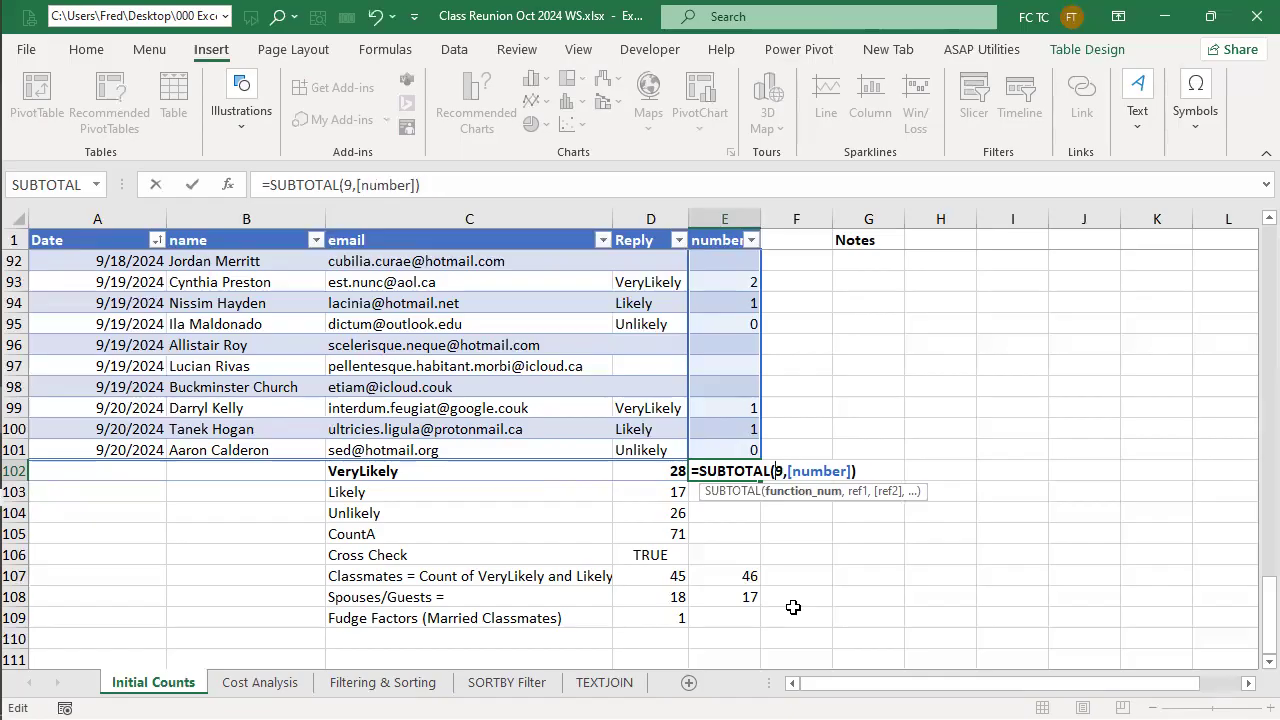
pyautogui.press('Return')
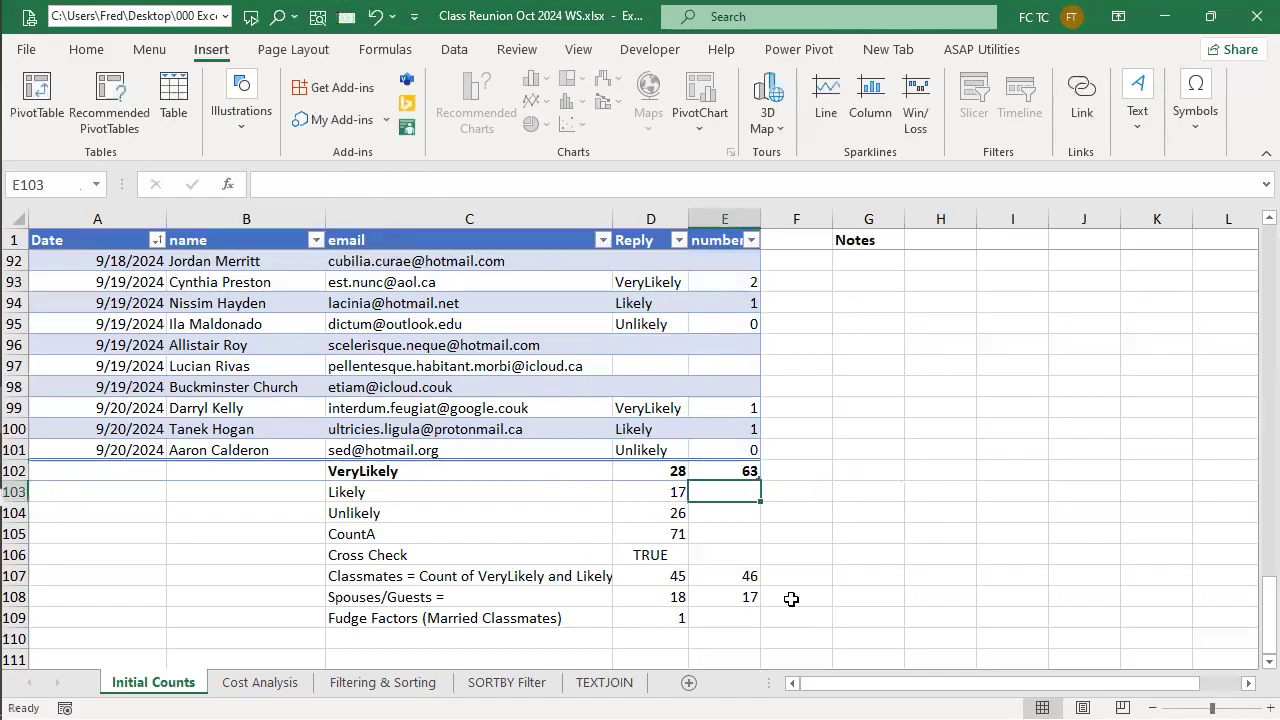
pyautogui.click(731, 473)
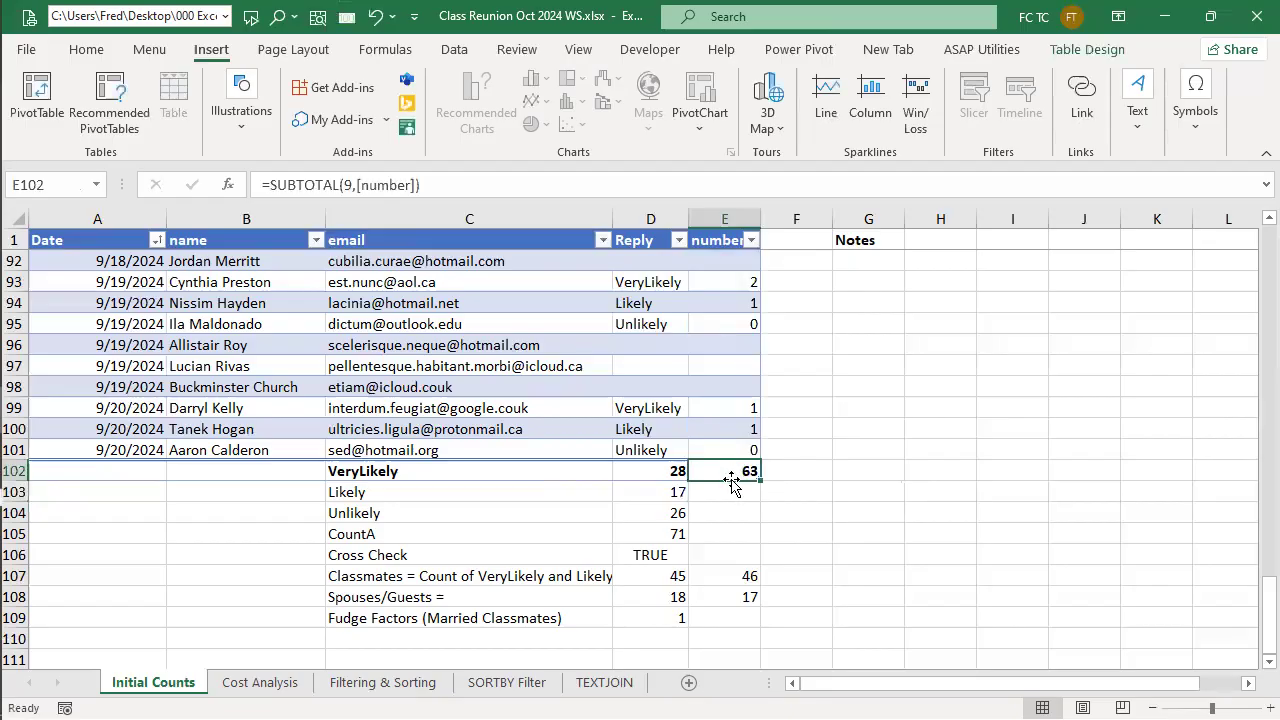